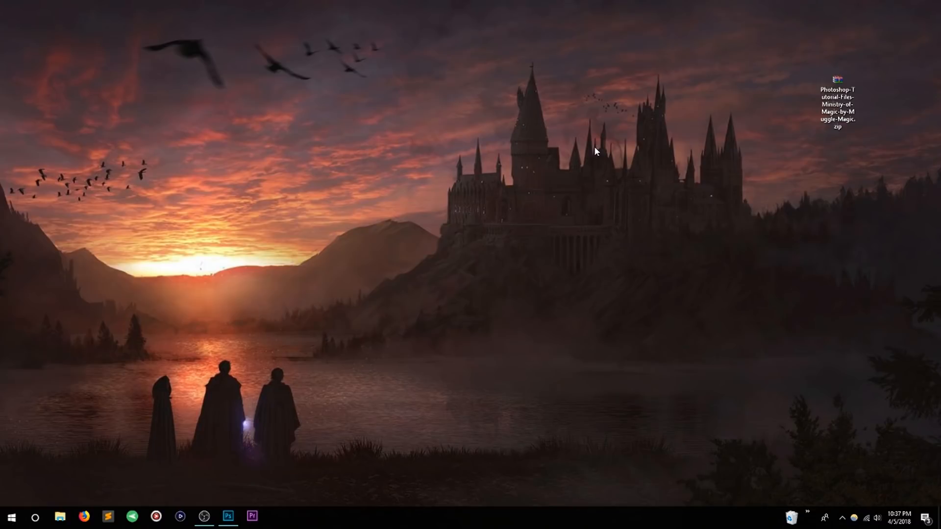
- Open the Photoshop-Tutorial-Files-Ministry-of-Magic-by-Muggle-Magic.zip archive from the desktop and dismiss the WinRAR pop-up window
left_click(822, 106)
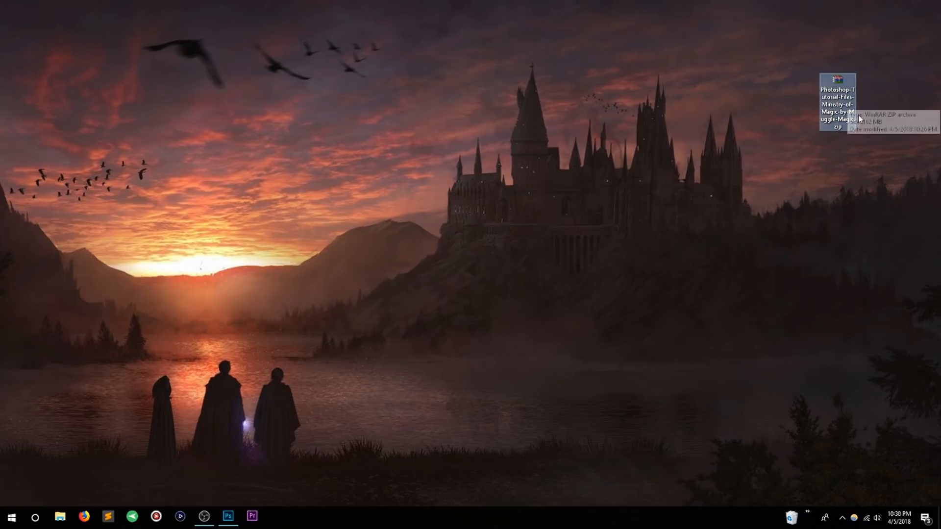
double_click(840, 78)
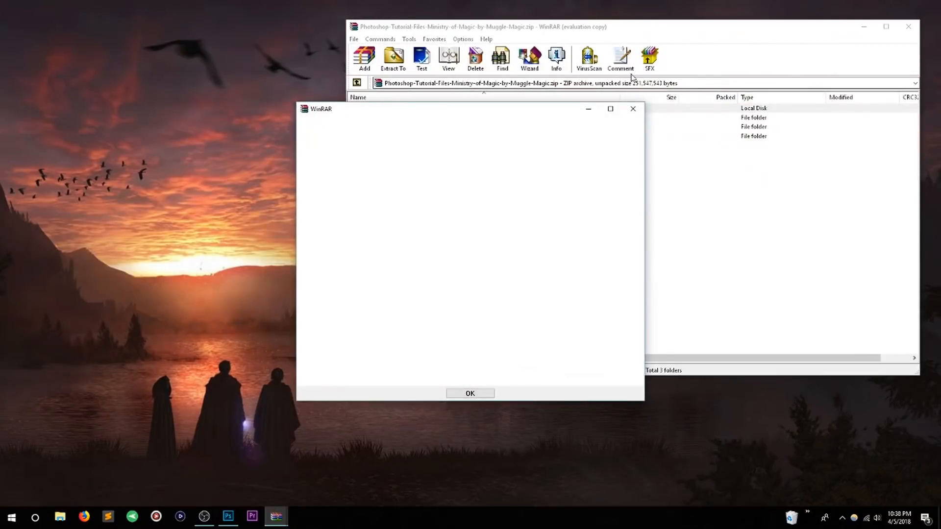
left_click(633, 109)
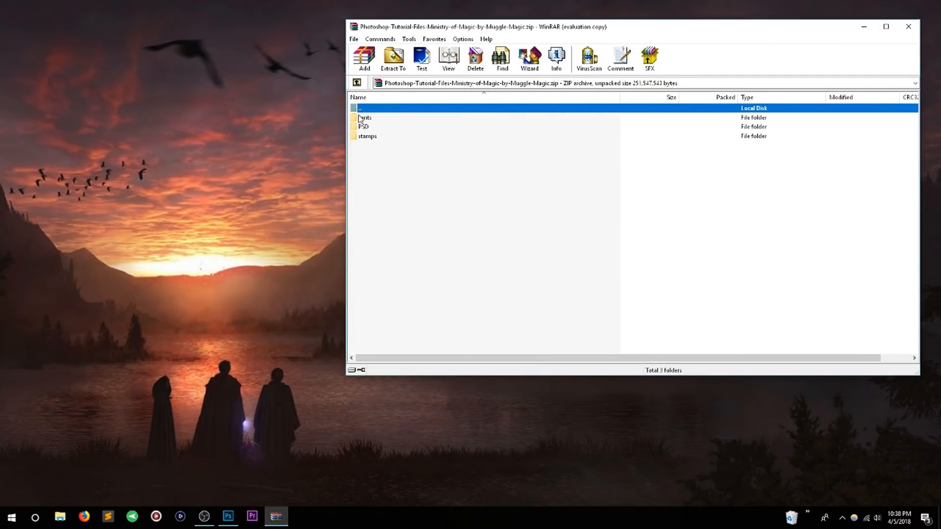
- Extract the fonts, PSD and stamps folders from the archive to the desktop
left_click(362, 136)
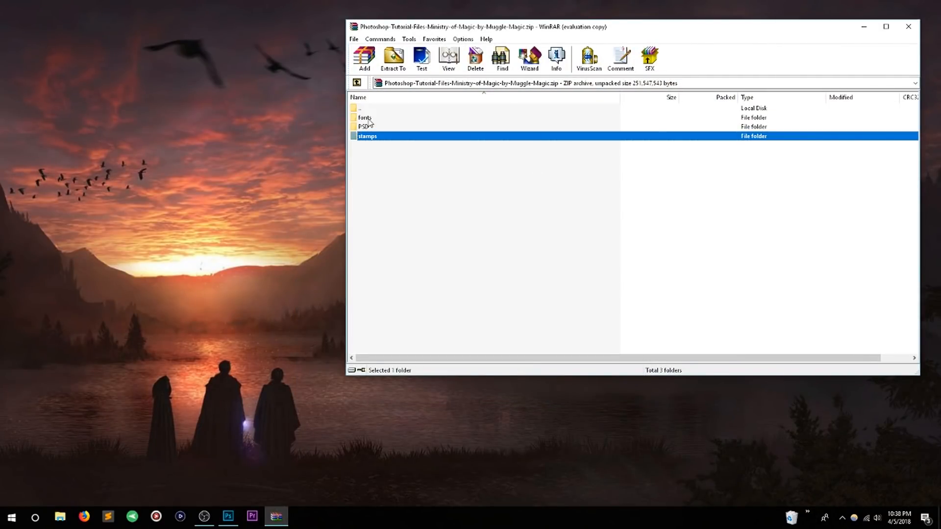
left_click(364, 117)
left_click(365, 128)
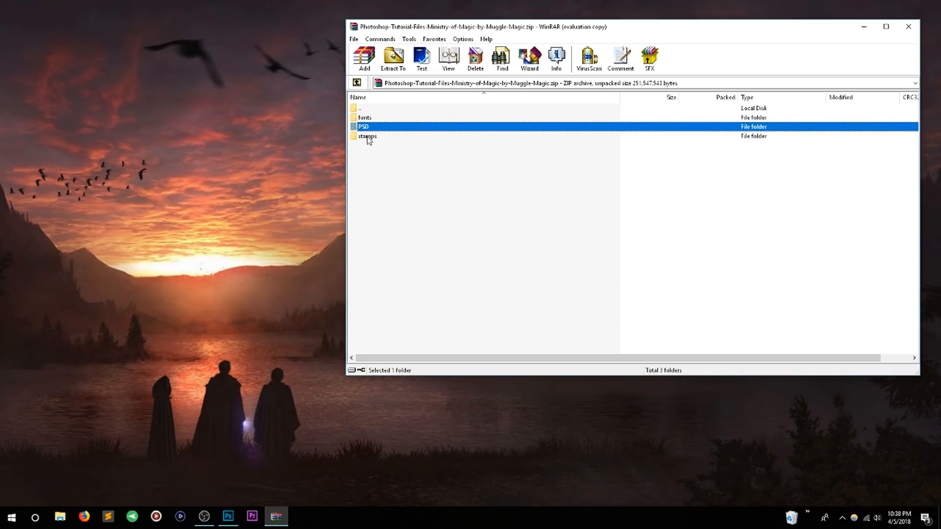
left_click(369, 139)
left_click(365, 117)
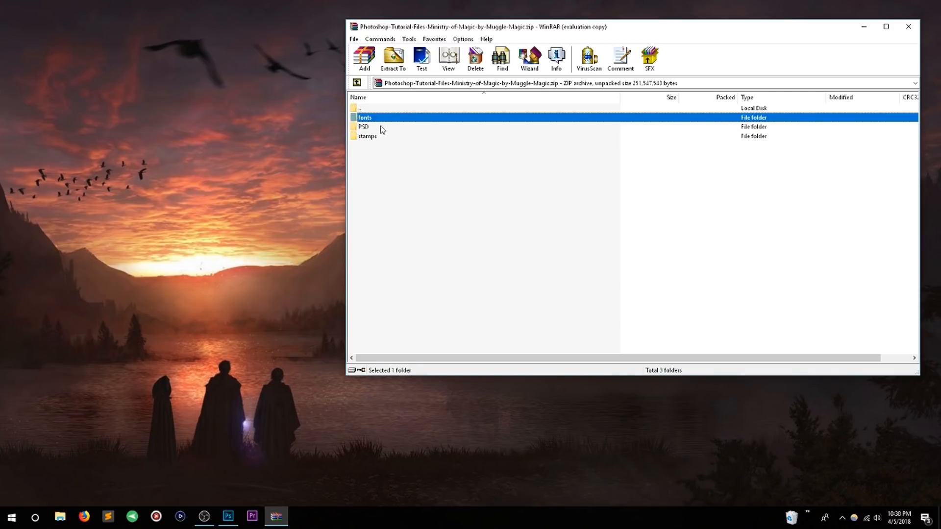
left_click(378, 128, "ctrl")
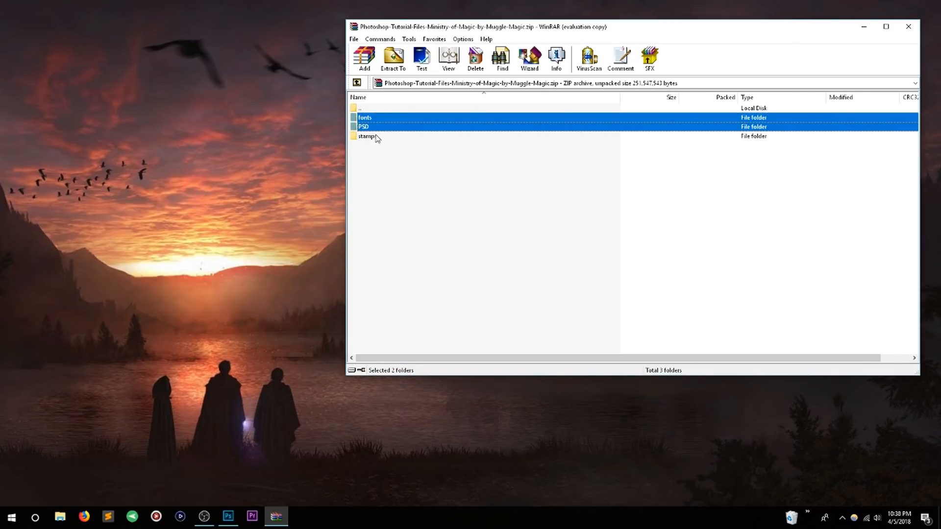
left_click(377, 139, "ctrl")
left_click_drag(374, 115, 332, 113)
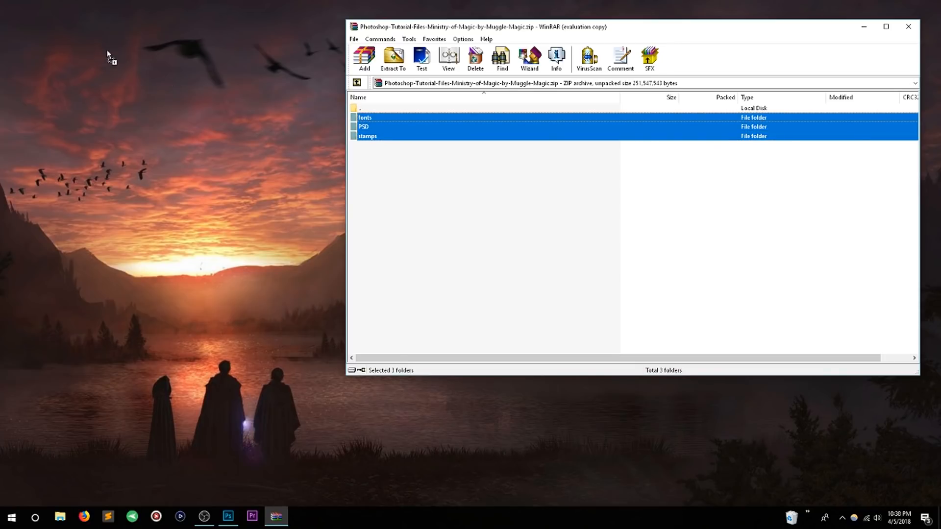
left_click_drag(108, 51, 108, 52)
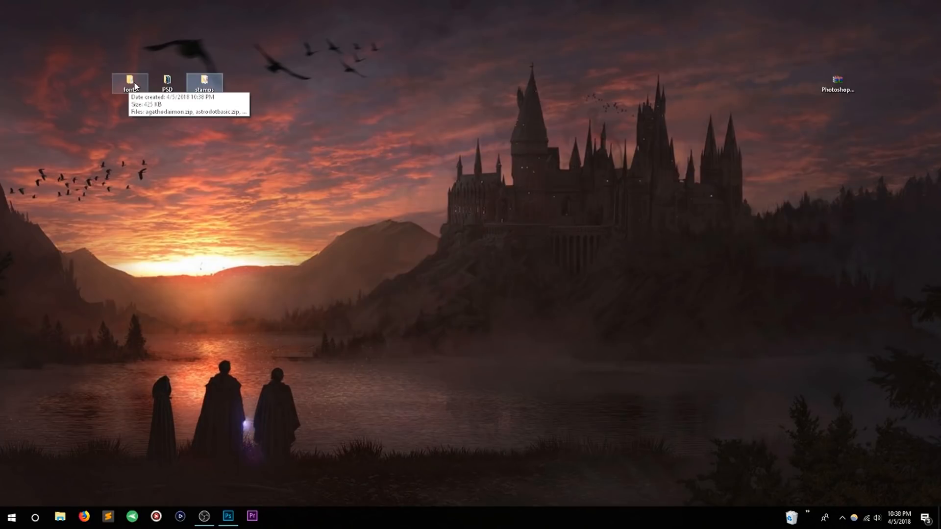
- Open the extracted fonts folder and the agathodaimon.zip archive inside it
double_click(135, 87)
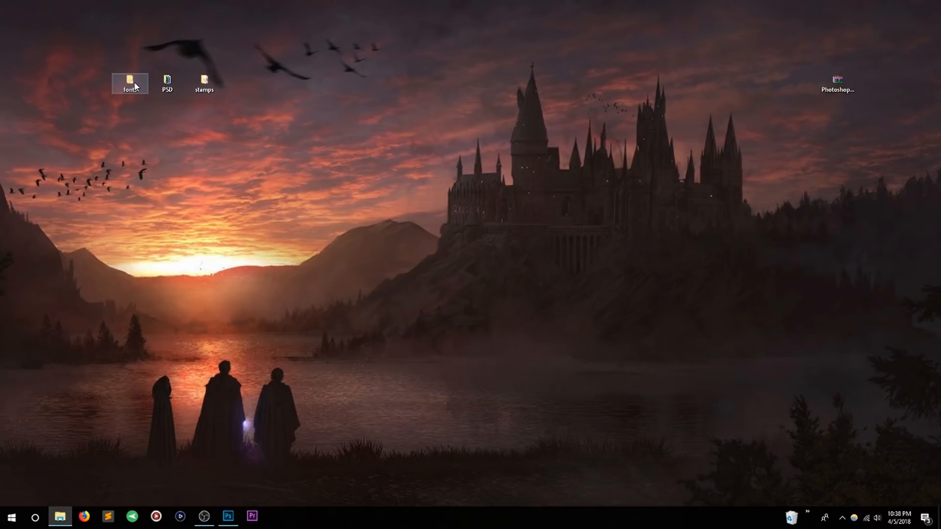
left_click_drag(940, 101, 391, 65)
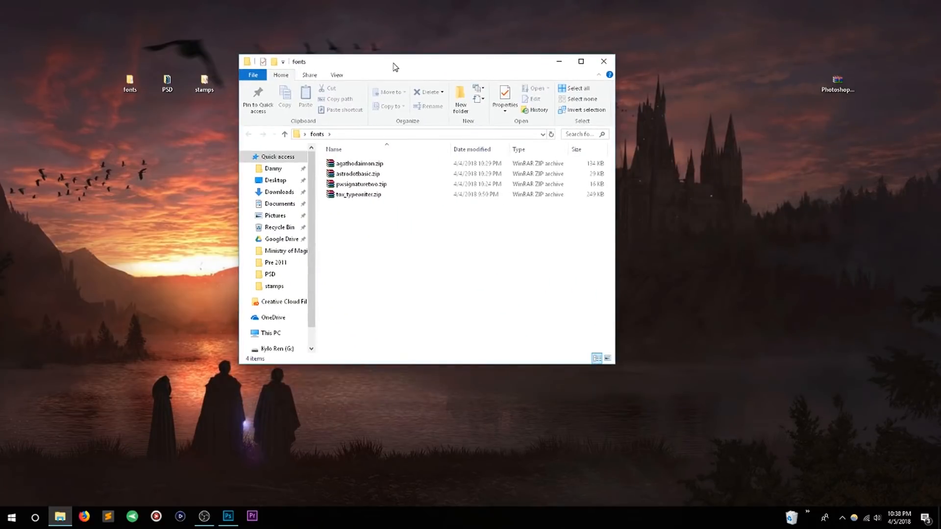
double_click(354, 167)
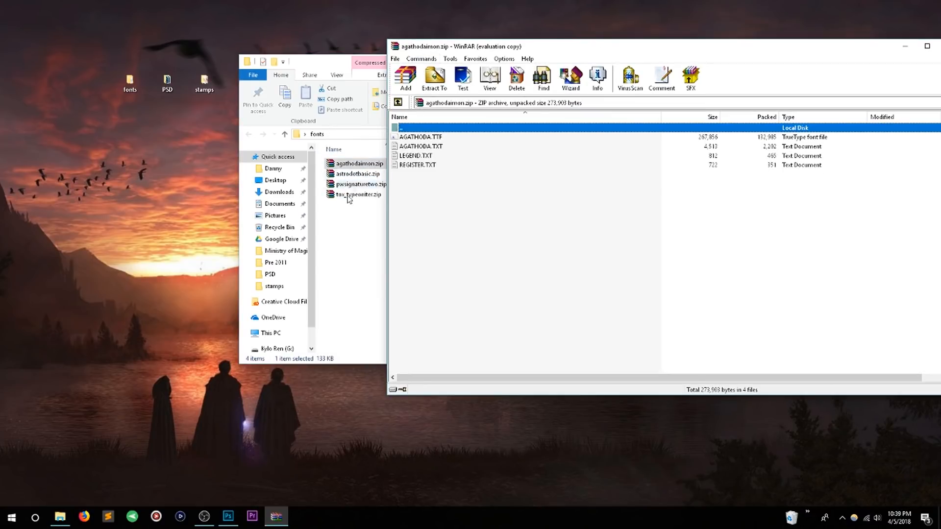
- Install the AGATHODA.TTF font from the archive and close the fonts folder
left_click(419, 139)
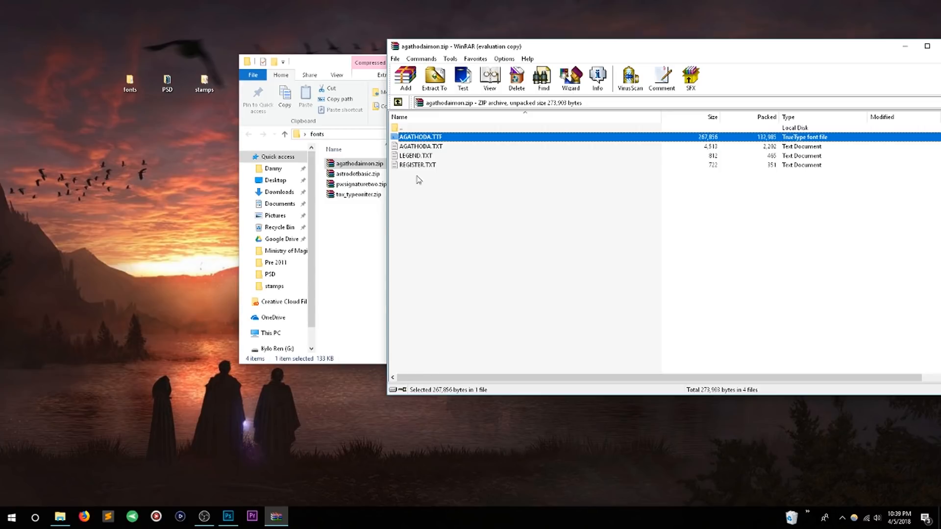
double_click(417, 141)
left_click_drag(311, 19, 356, 77)
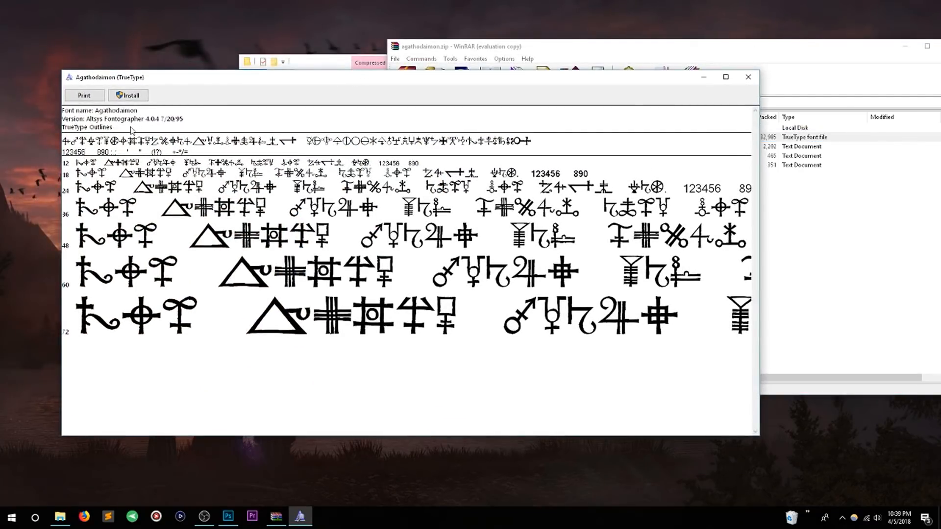
left_click(130, 95)
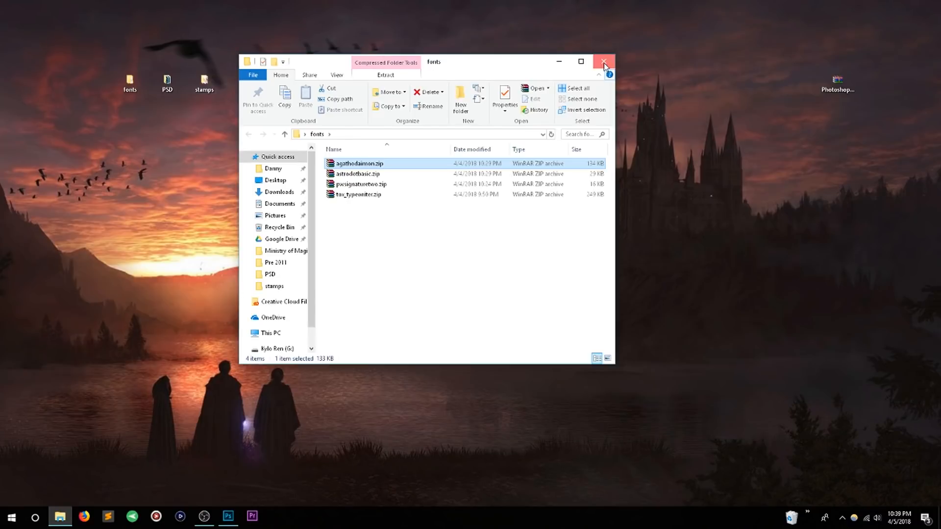
left_click(603, 63)
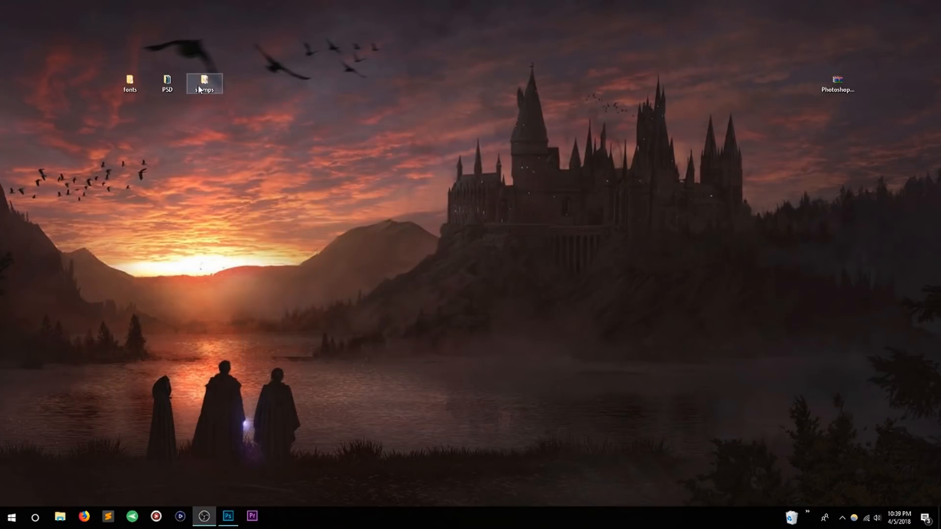
- Open muggle-born-registration.psd from the extracted PSD folder in Photoshop
double_click(167, 84)
left_click_drag(365, 62, 543, 33)
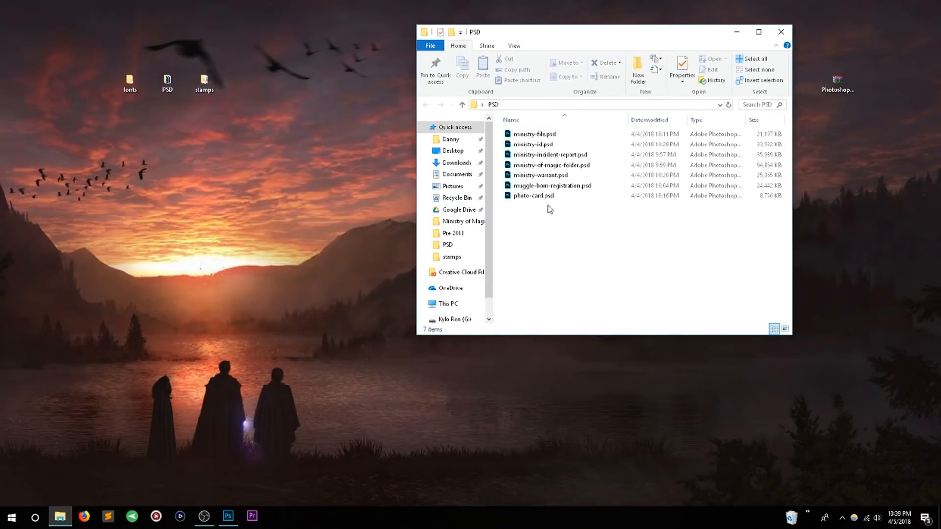
left_click(538, 143)
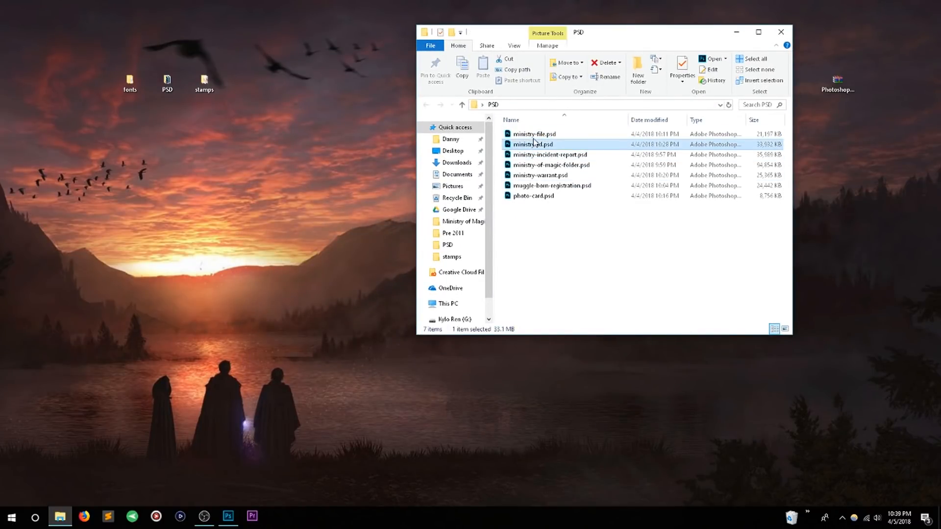
left_click(542, 175)
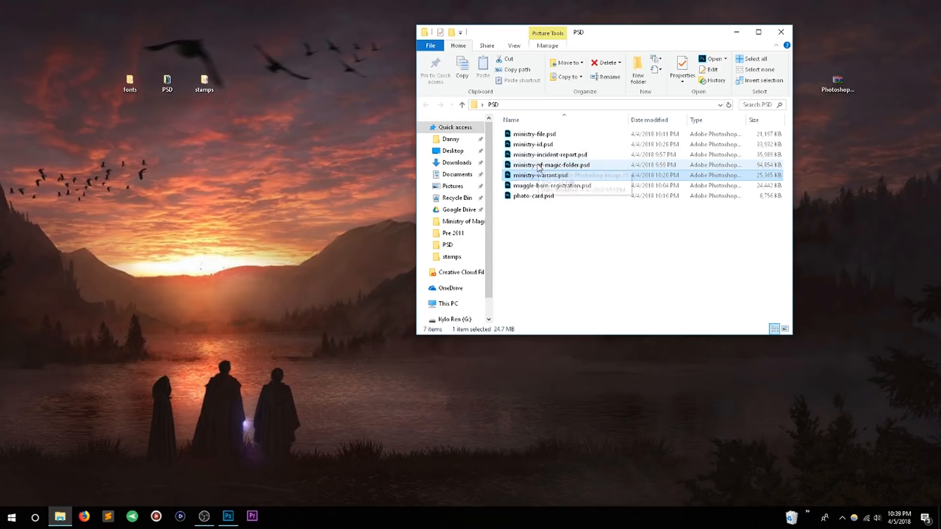
left_click(539, 196)
left_click(538, 165)
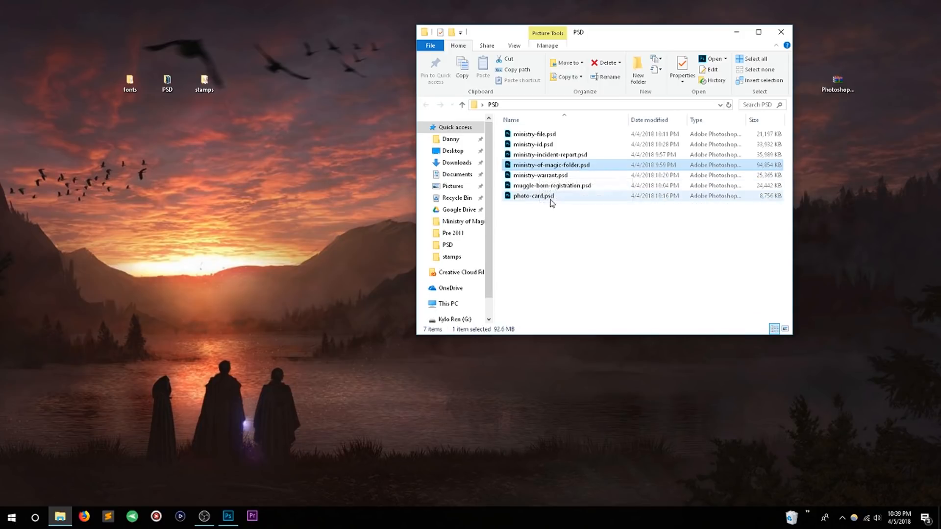
left_click(558, 185)
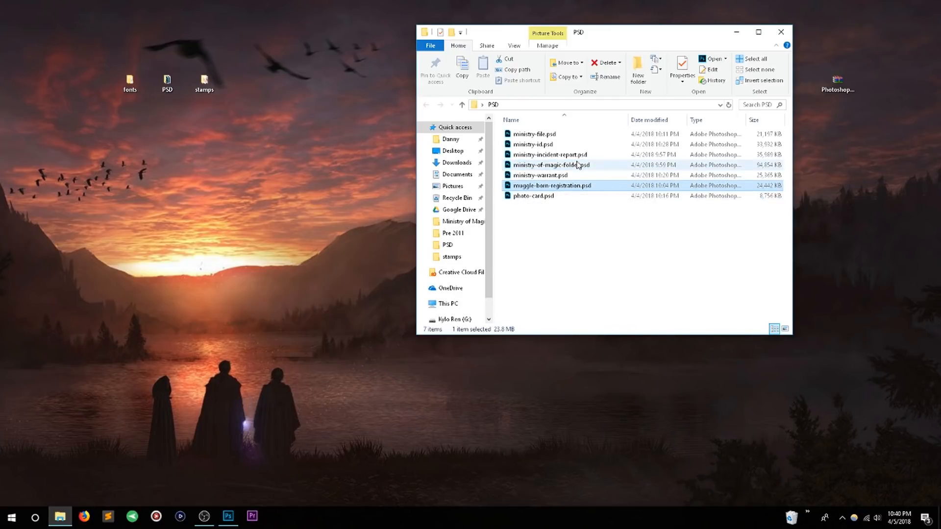
left_click_drag(566, 191, 333, 252)
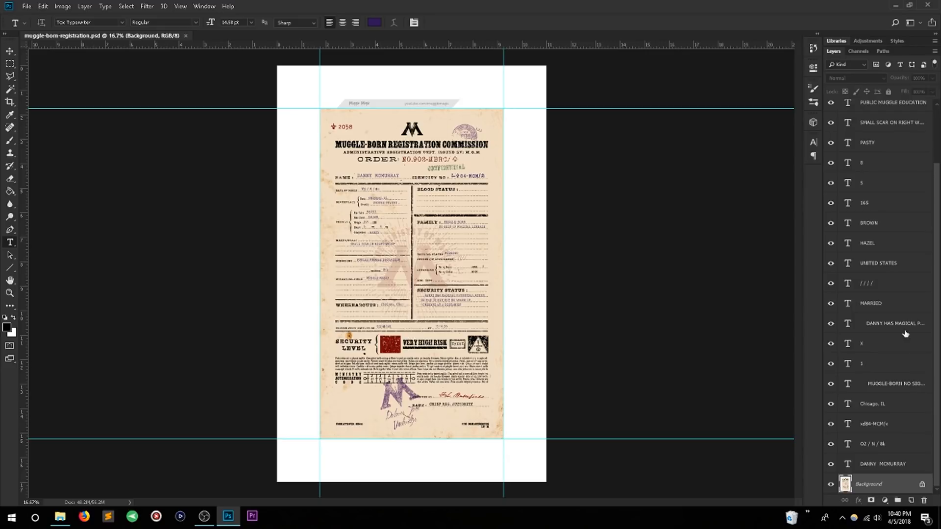
- Examine the document's layer stack, going through the individual text layers above the Background
scroll(905, 333, "up", 3)
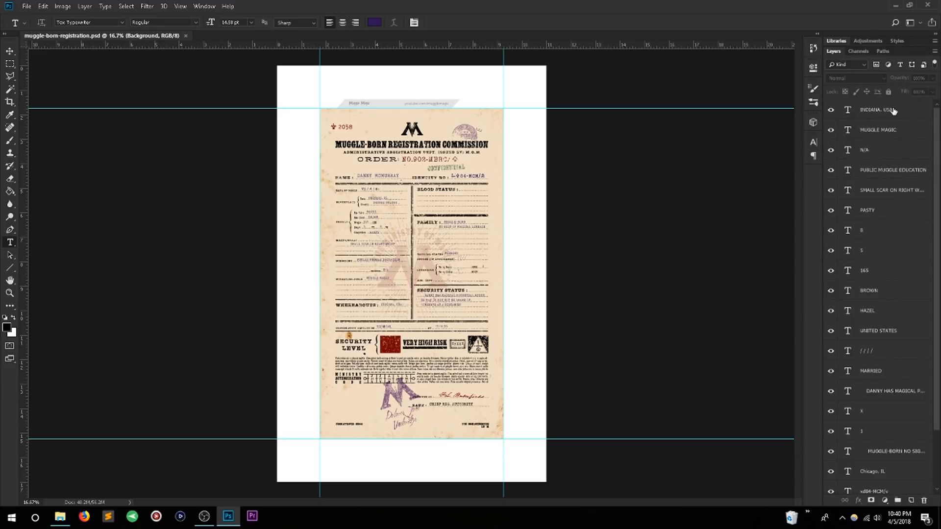
scroll(890, 128, "down", 3)
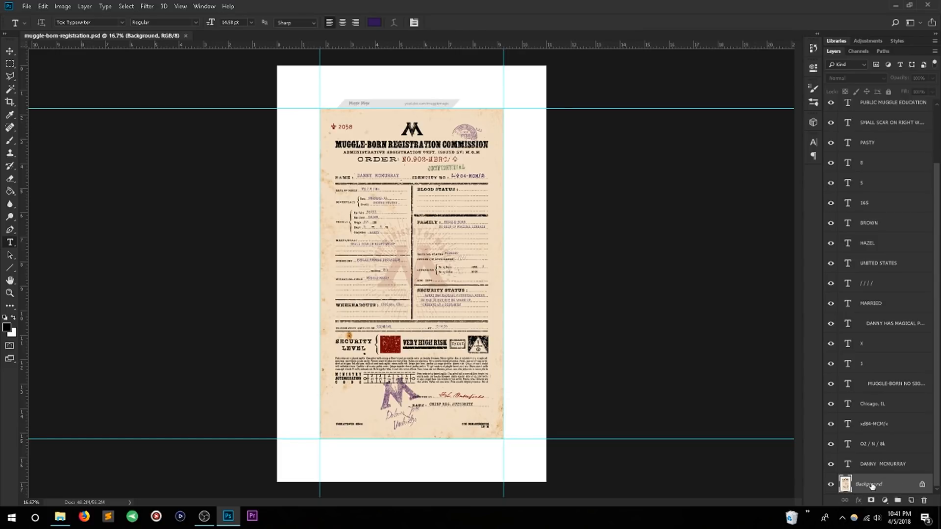
left_click(888, 458)
left_click(890, 446)
left_click(897, 424)
left_click(895, 404)
left_click(889, 384)
left_click(888, 364)
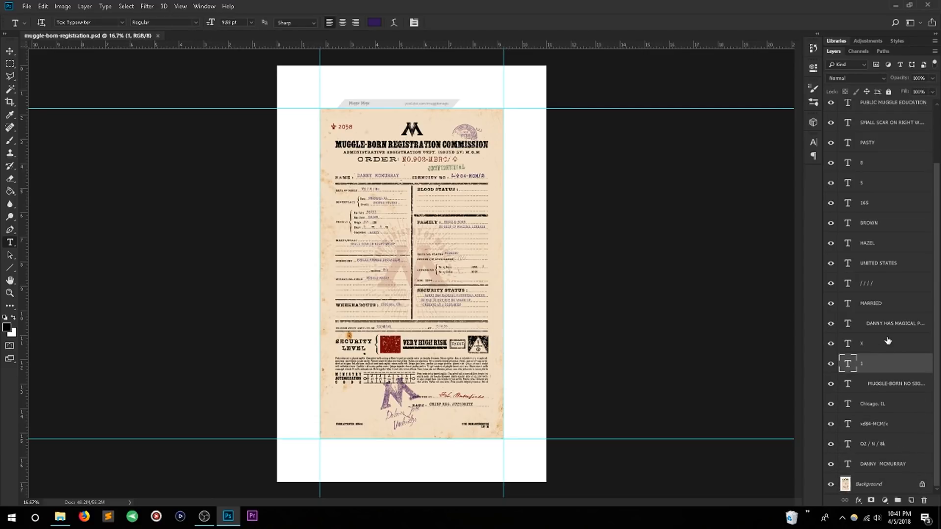
left_click(887, 342)
left_click(896, 325)
left_click(896, 304)
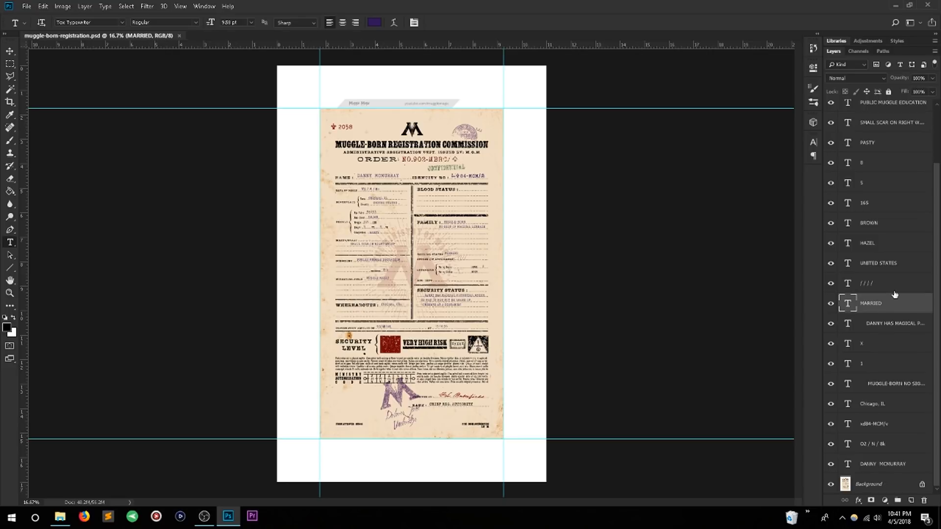
left_click(897, 290)
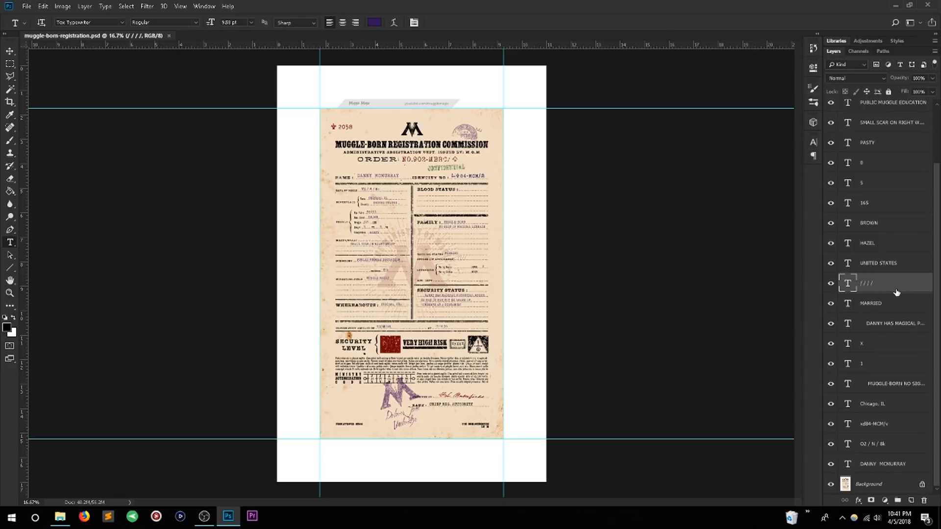
left_click(890, 267)
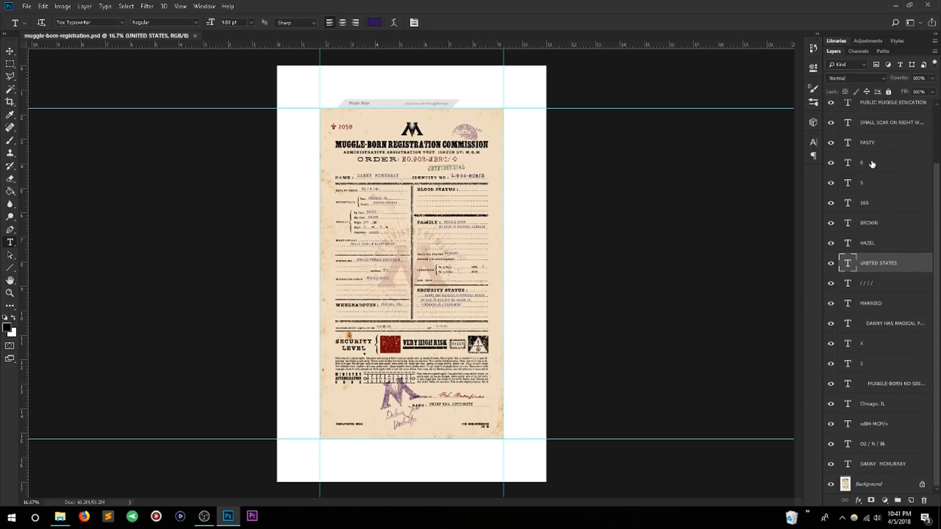
left_click(877, 243)
left_click(877, 203)
left_click(870, 224)
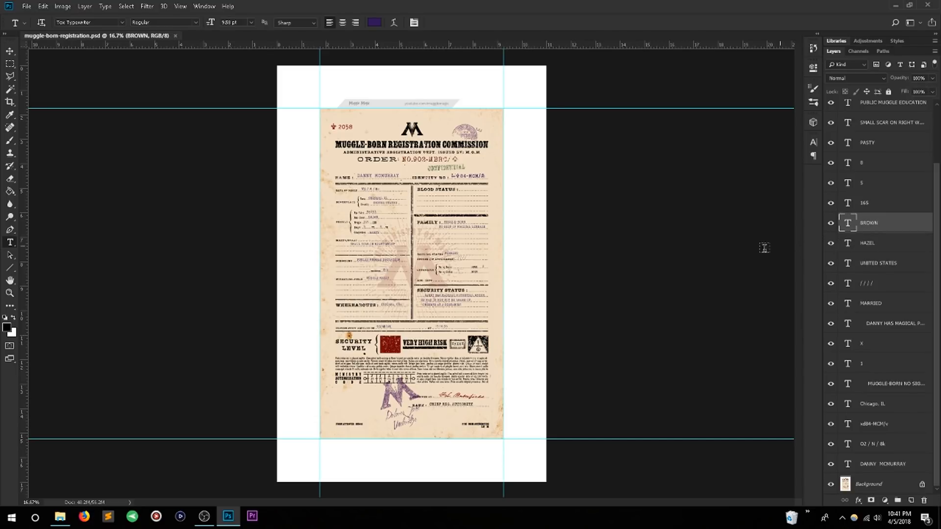
- Shift the name text layer slightly to the right along the form's NAME line with the Move tool
key("ctrl+plus")
key("ctrl+plus")
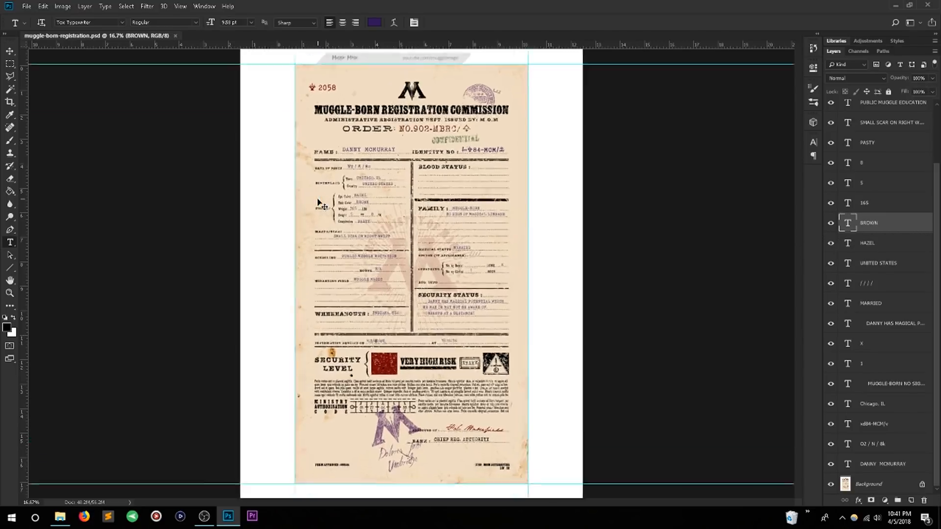
left_click_drag(343, 218, 417, 283)
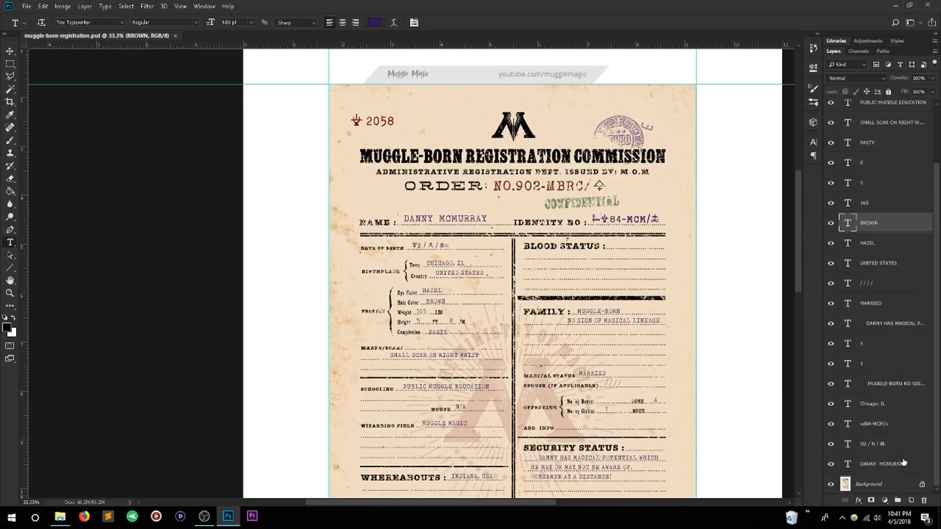
left_click(874, 465)
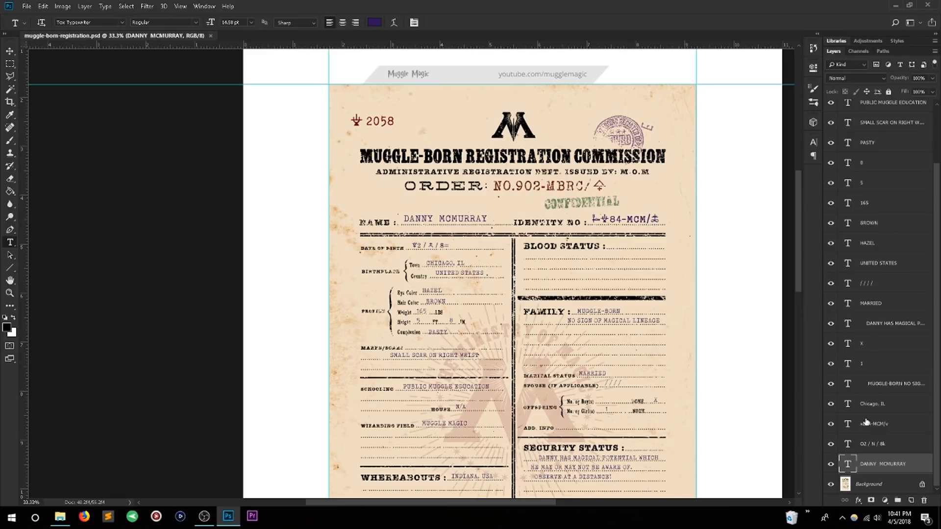
left_click(10, 54)
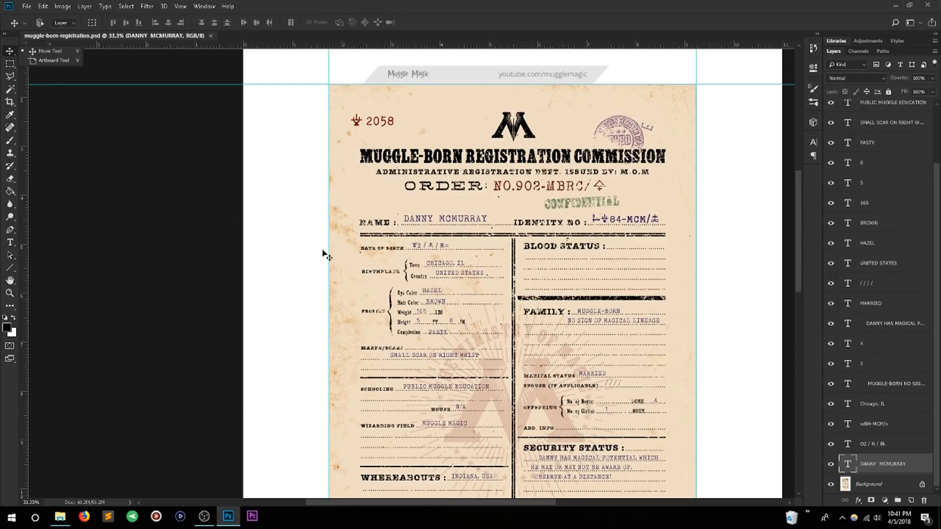
mouse_move(424, 229)
left_mouse_down()
mouse_move(392, 258)
mouse_move(360, 164)
mouse_move(406, 230)
mouse_move(319, 196)
mouse_move(424, 221)
mouse_move(350, 210)
mouse_move(482, 223)
mouse_move(698, 221)
mouse_move(434, 164)
mouse_move(387, 247)
mouse_move(431, 203)
mouse_move(425, 225)
left_mouse_up()
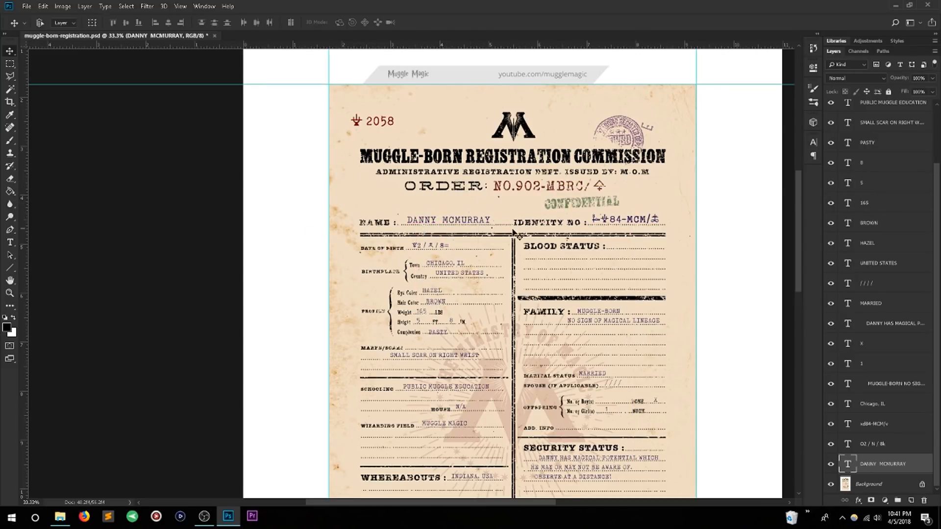
- Unlock the Background layer of the registration form
left_click_drag(882, 469, 902, 485)
left_click(923, 485)
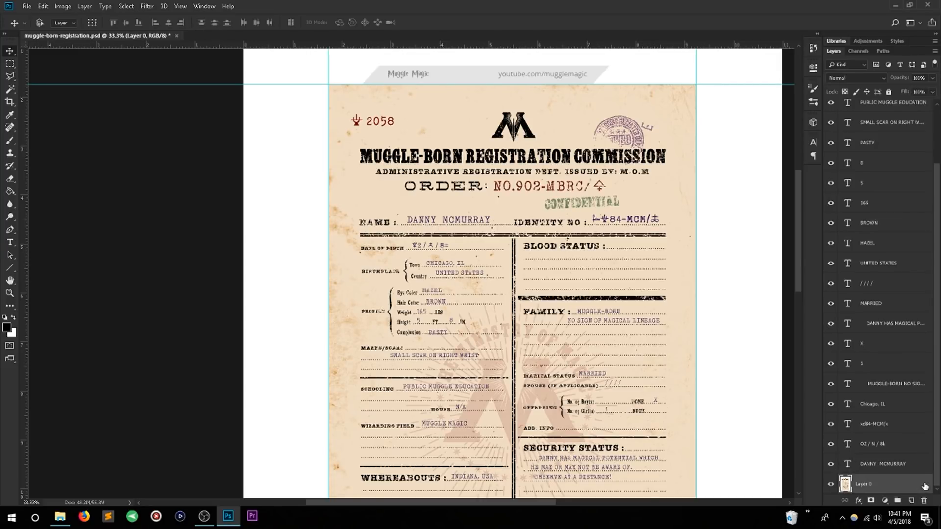
- Move the name text layer beneath Layer 0, and restore it above the form's background layer
left_click(879, 467)
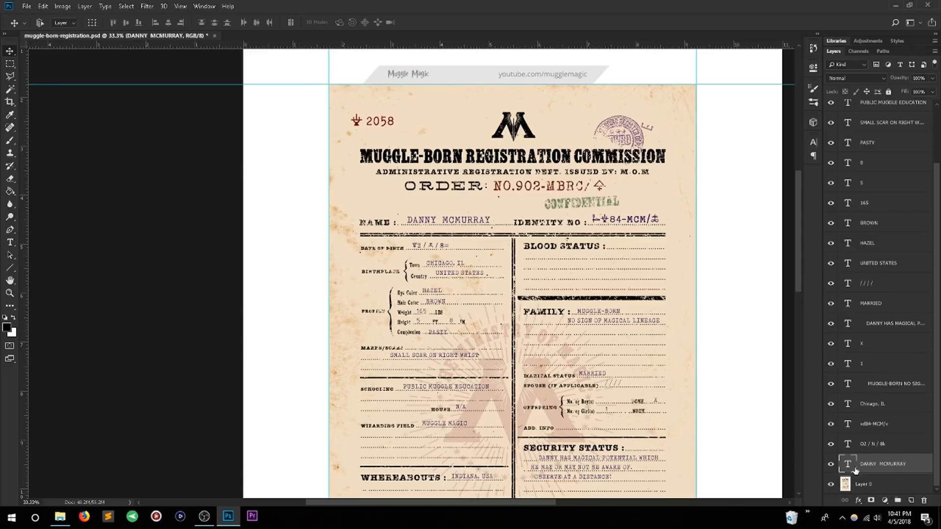
mouse_move(884, 473)
left_mouse_down()
mouse_move(897, 495)
mouse_move(885, 496)
mouse_move(882, 469)
mouse_move(847, 455)
mouse_move(877, 463)
left_mouse_up()
left_click(890, 490)
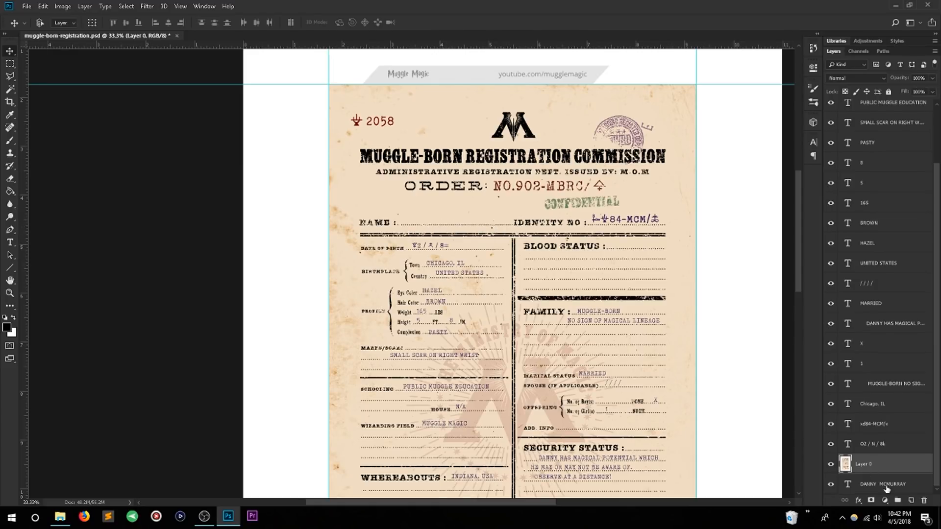
left_click(887, 487)
left_click_drag(875, 467, 888, 493)
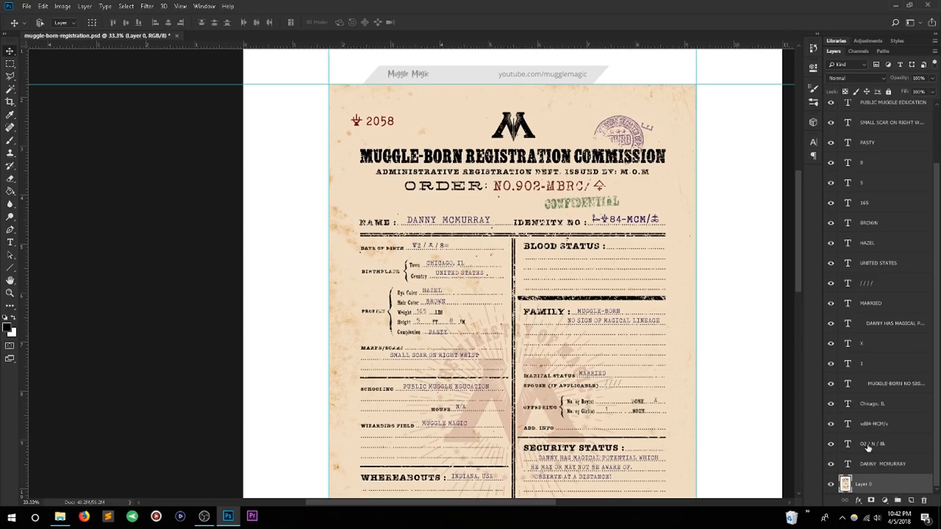
- Examine the uppermost text layers in the stack, going through INDIANA, USA, MUGGLE MAGIC and N/A
scroll(888, 167, "up", 2)
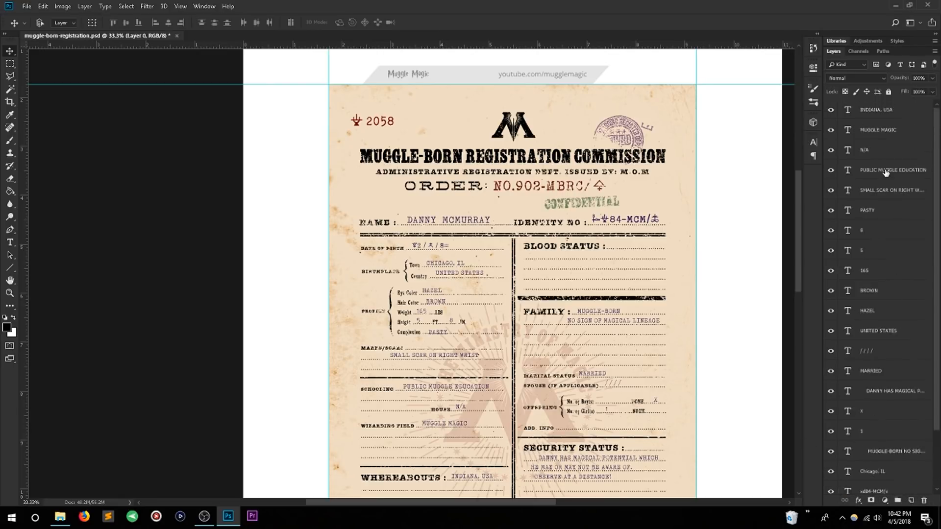
left_click(891, 107)
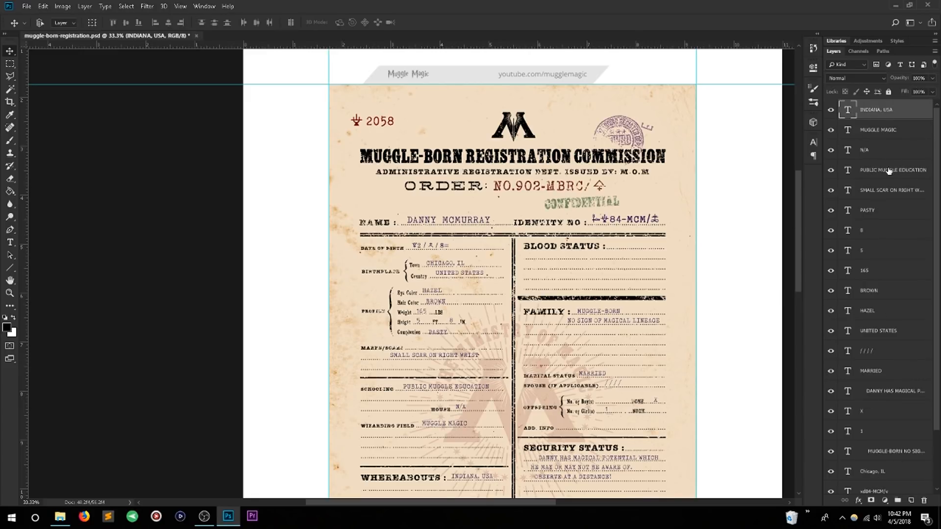
left_click(875, 131)
left_click(875, 149)
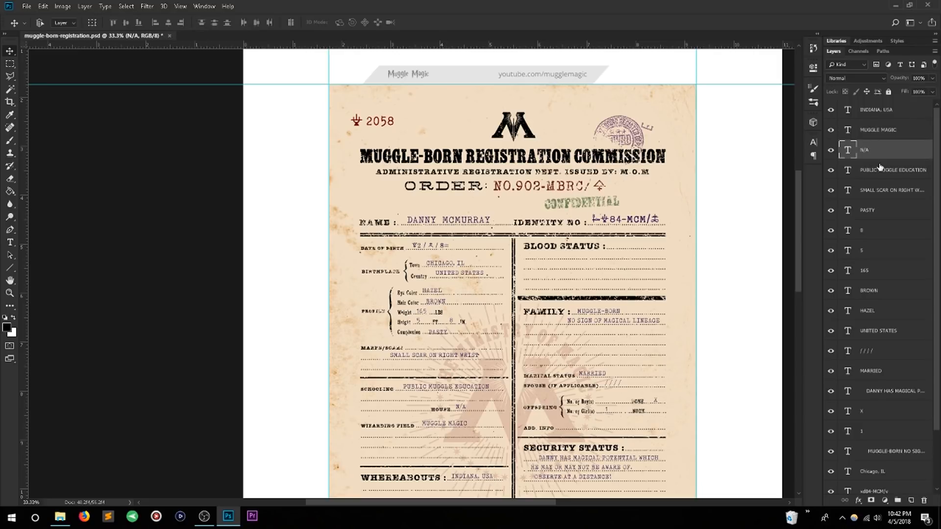
scroll(474, 266, "down", 2)
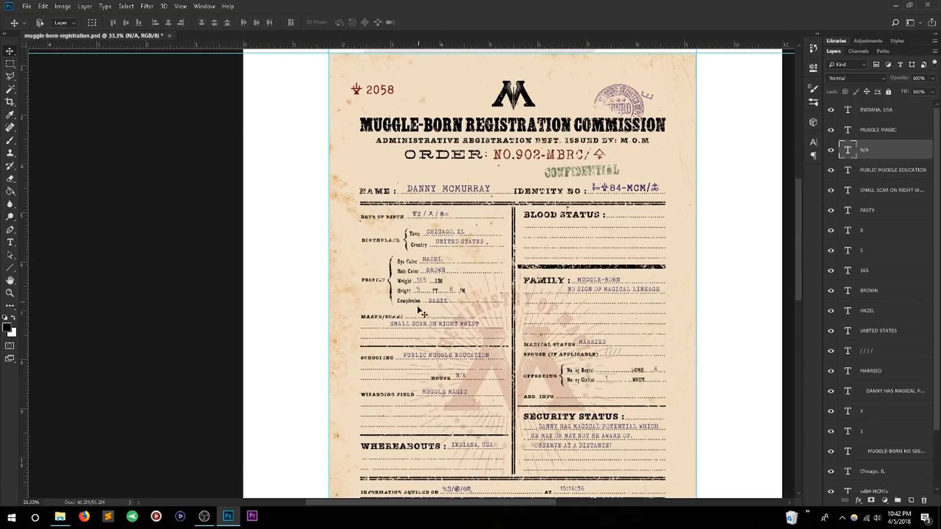
- Open the name text and the birthplace town text for editing with the Horizontal Type tool, closing each edit
left_click(9, 243)
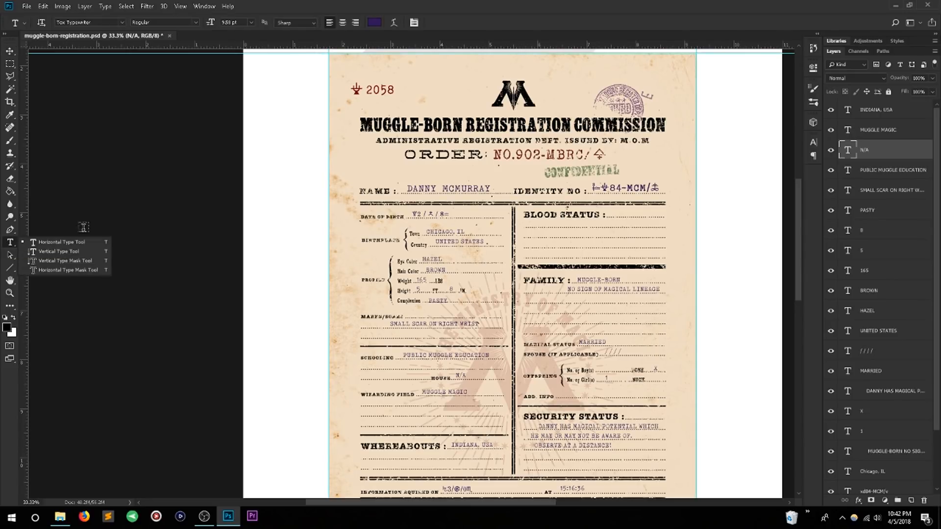
left_click(426, 187)
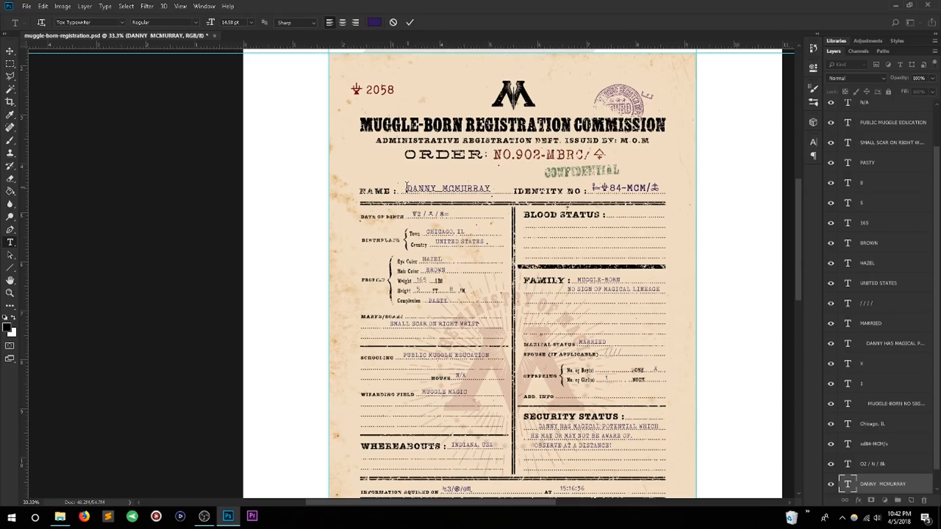
left_click_drag(408, 187, 495, 192)
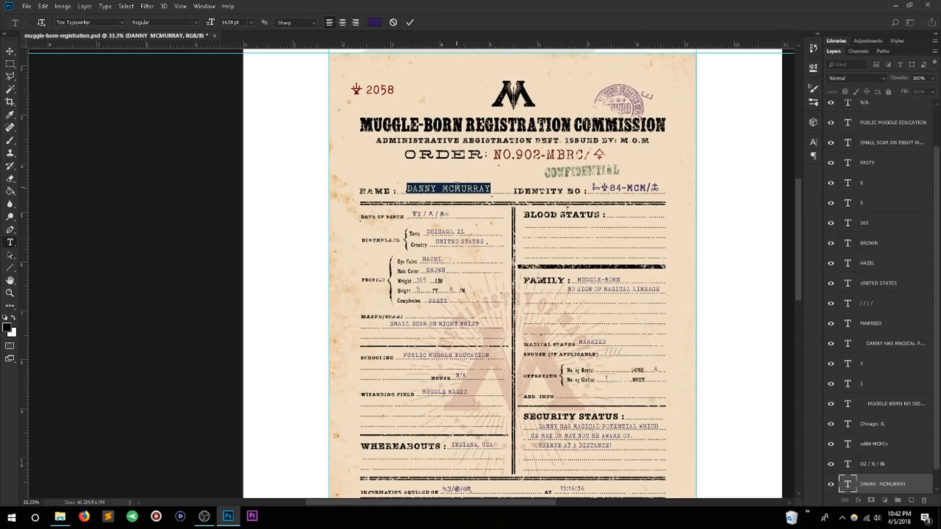
left_click(410, 22)
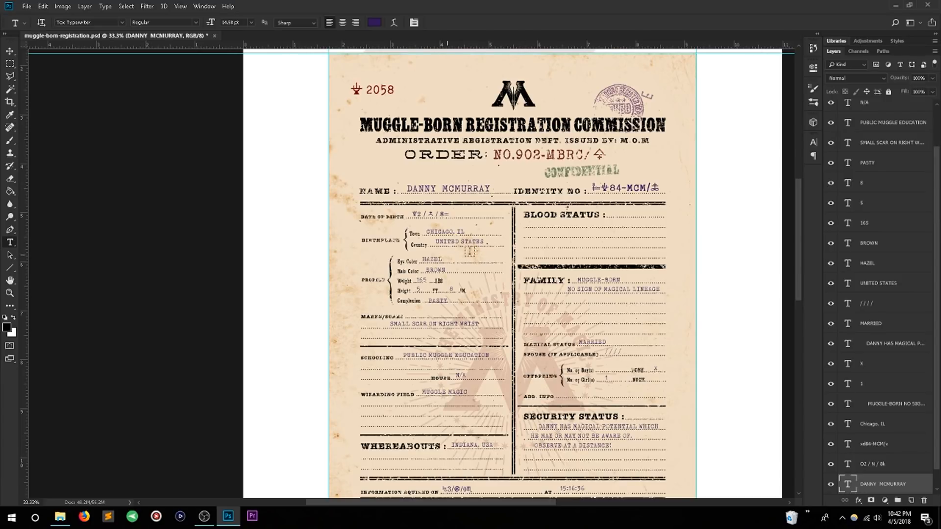
left_click(444, 231)
left_click(409, 23)
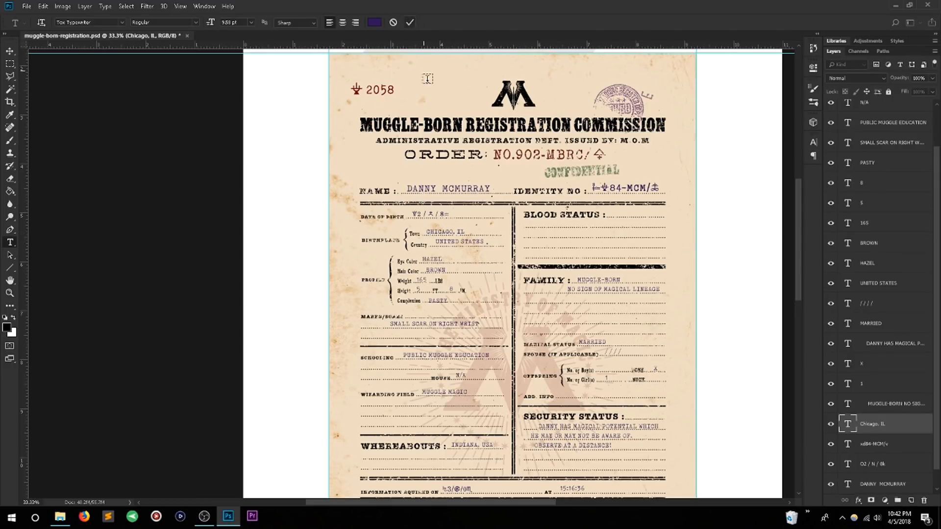
- Replace the text on the form's NAME line with ARTHUR WEASLEY
left_click(415, 190)
left_click_drag(412, 189, 501, 200)
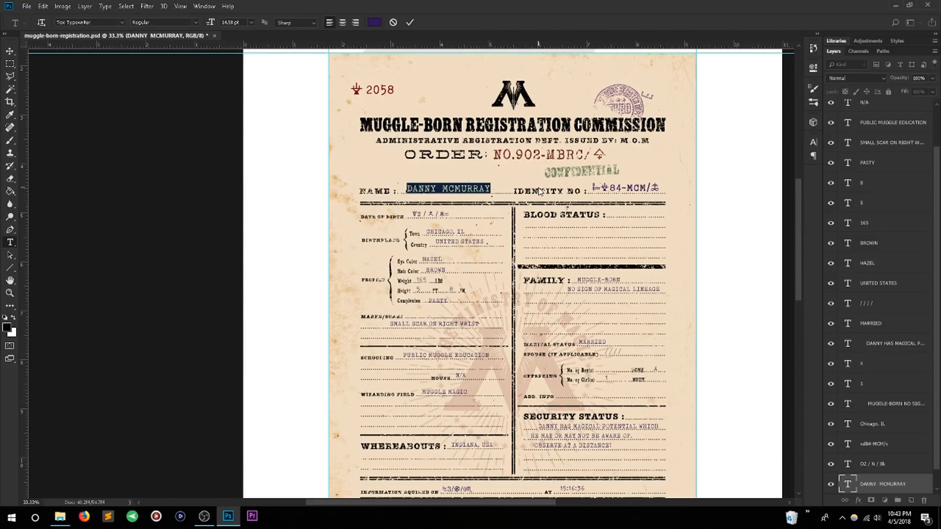
type("ARTHUR WEASLEY")
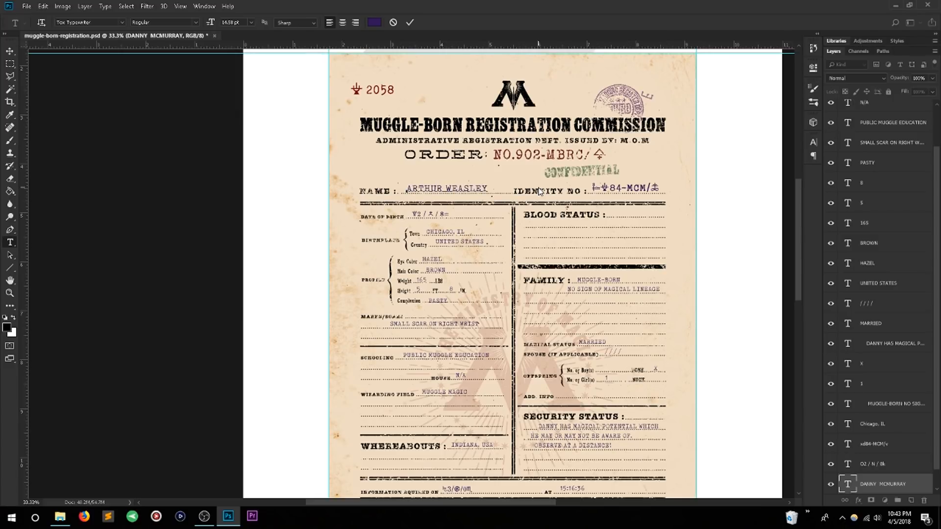
left_click(410, 24)
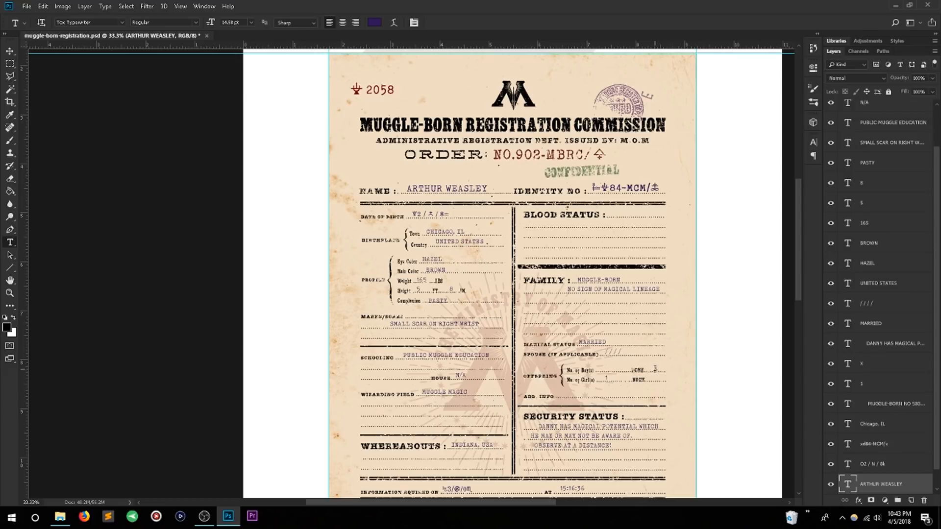
- Toggle the X text layer's visibility off and on, and nudge the X slightly beside NONE on the No. of Boys line
left_click(10, 51)
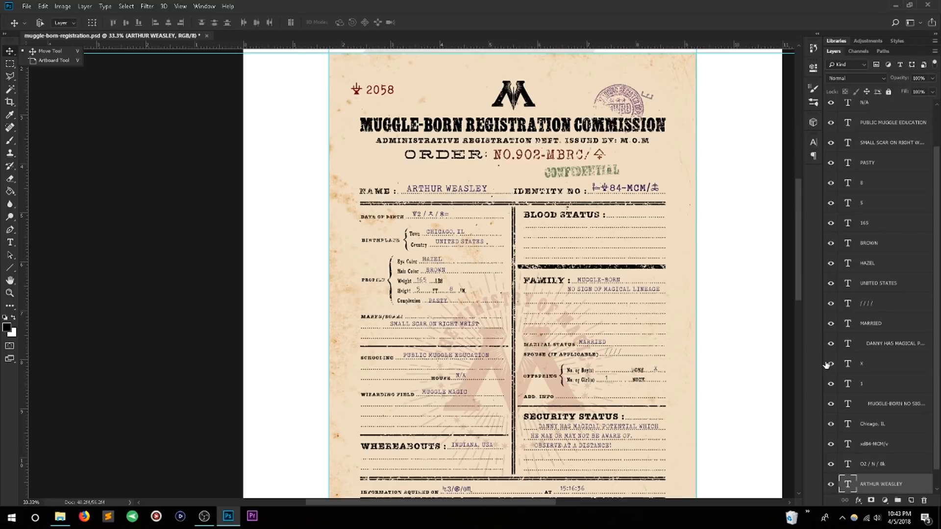
left_click(875, 366)
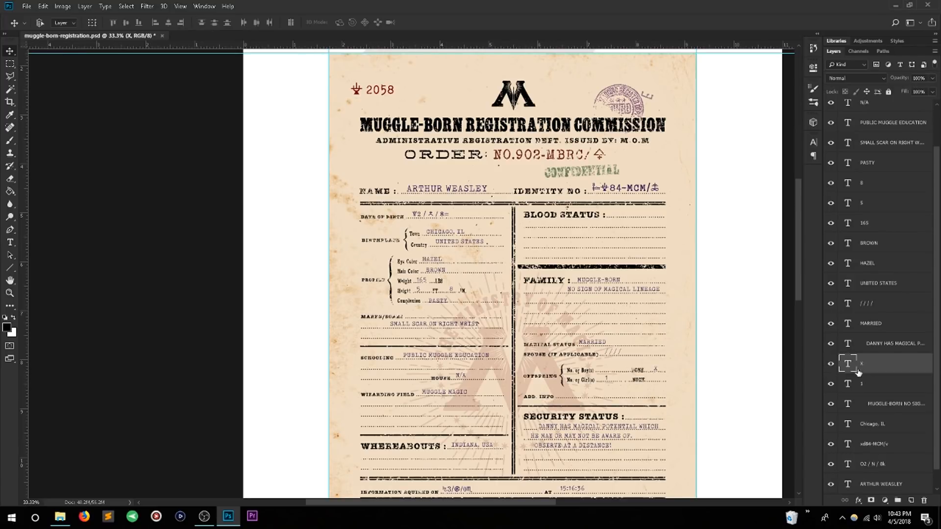
left_click(831, 365)
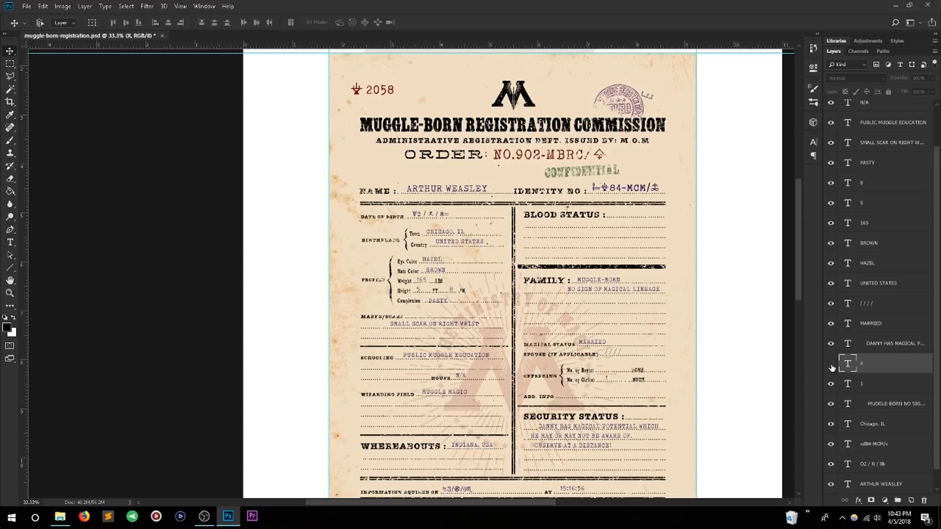
left_click(831, 365)
left_click(830, 365)
left_click(831, 365)
left_click(830, 365)
left_click(830, 365)
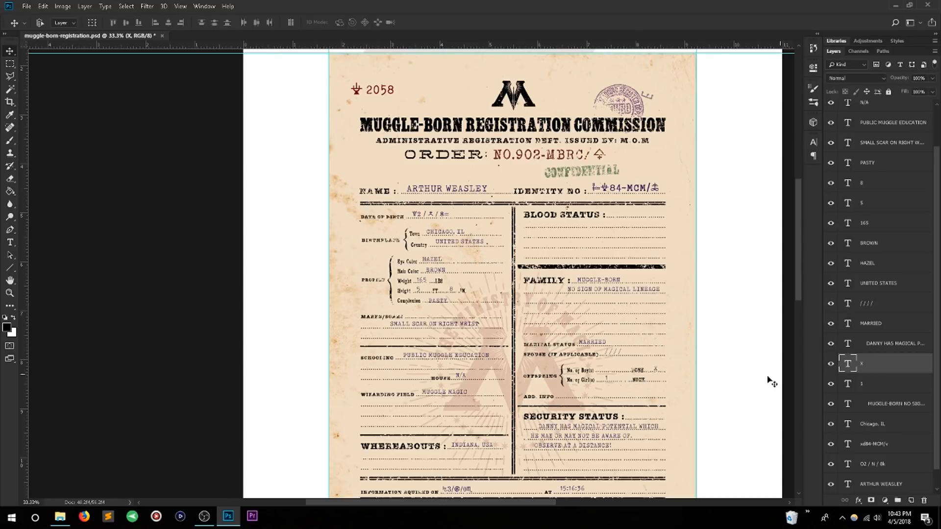
mouse_move(662, 369)
left_mouse_down()
mouse_move(590, 370)
mouse_move(682, 389)
mouse_move(658, 371)
left_mouse_up()
- Hide the text layer holding the 1 on the No. of Girls line
key("t")
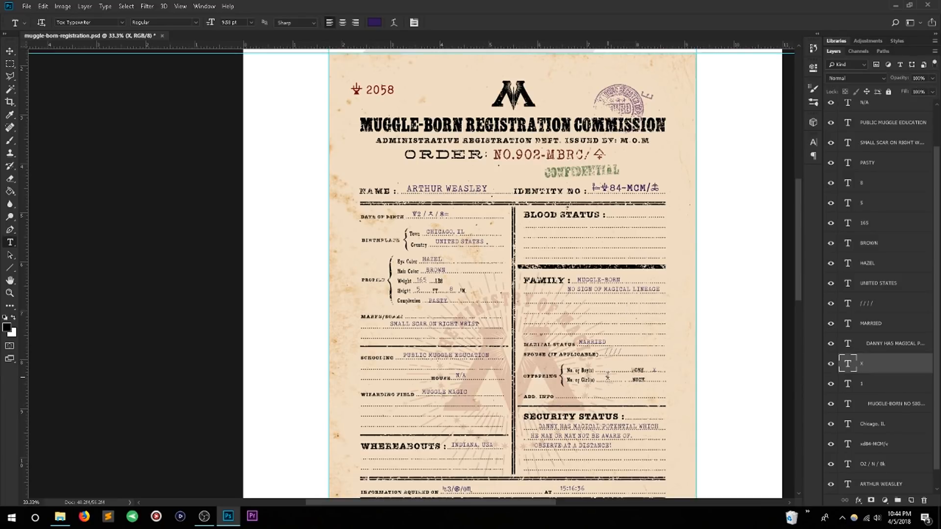
left_click(607, 378)
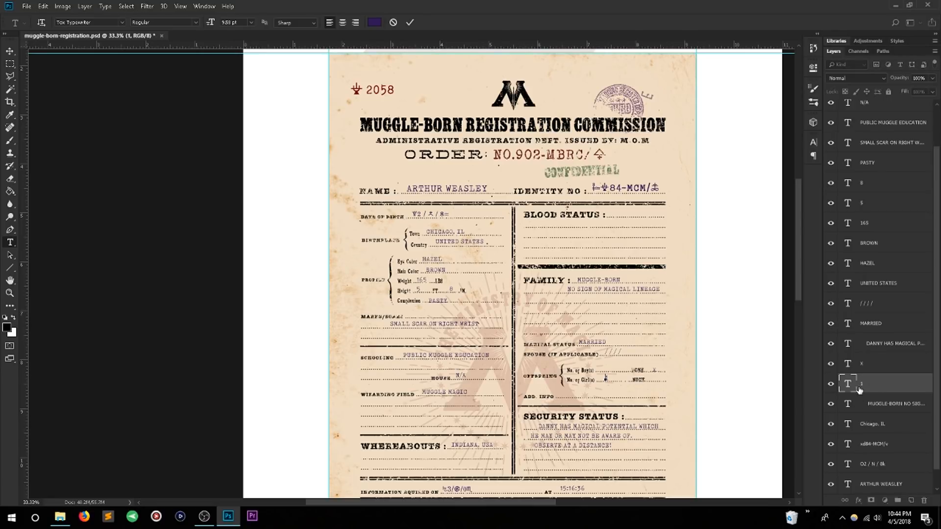
left_click(409, 22)
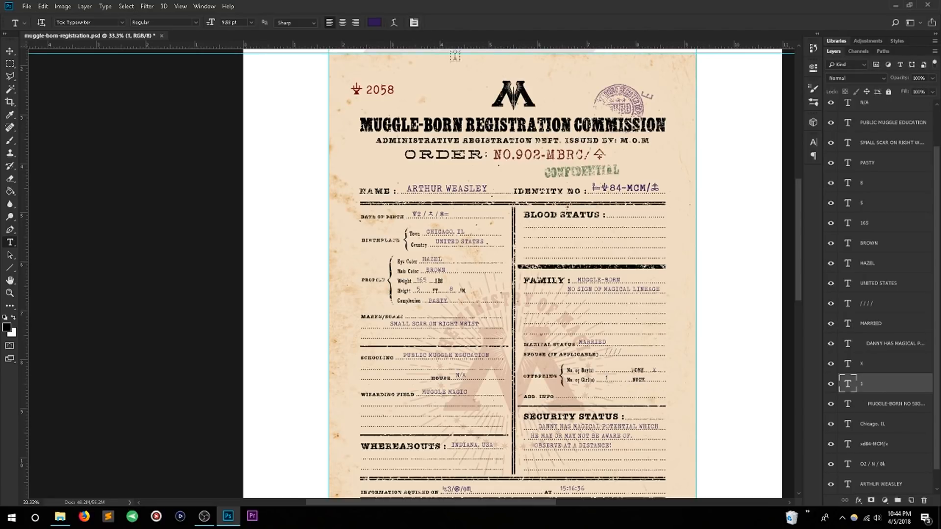
left_click(829, 387)
- Duplicate the X text layer, and create and delete a blank layer above the copy
left_click(872, 363)
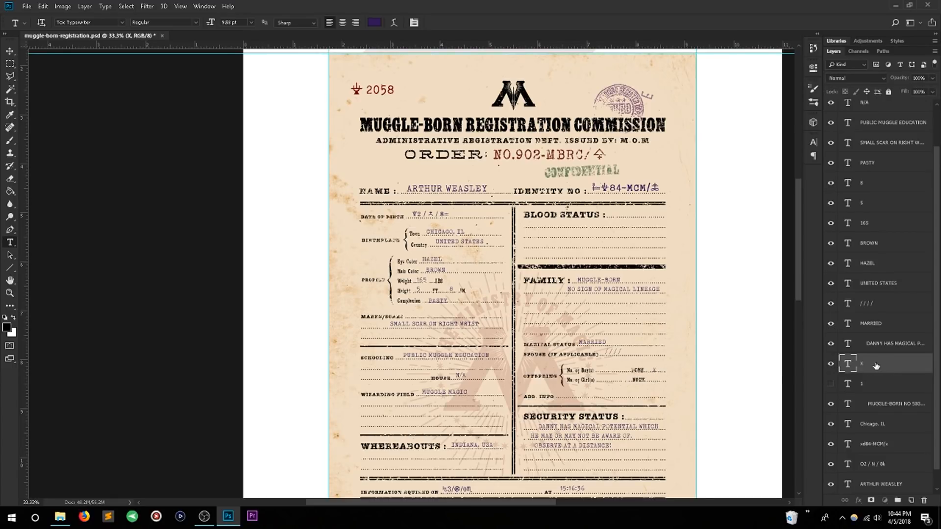
left_click_drag(874, 365, 914, 500)
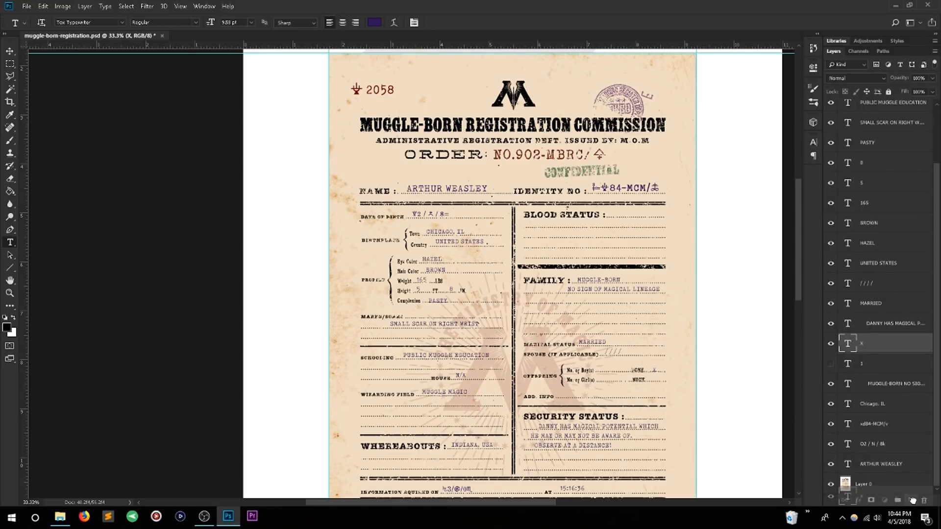
left_click_drag(912, 499, 913, 501)
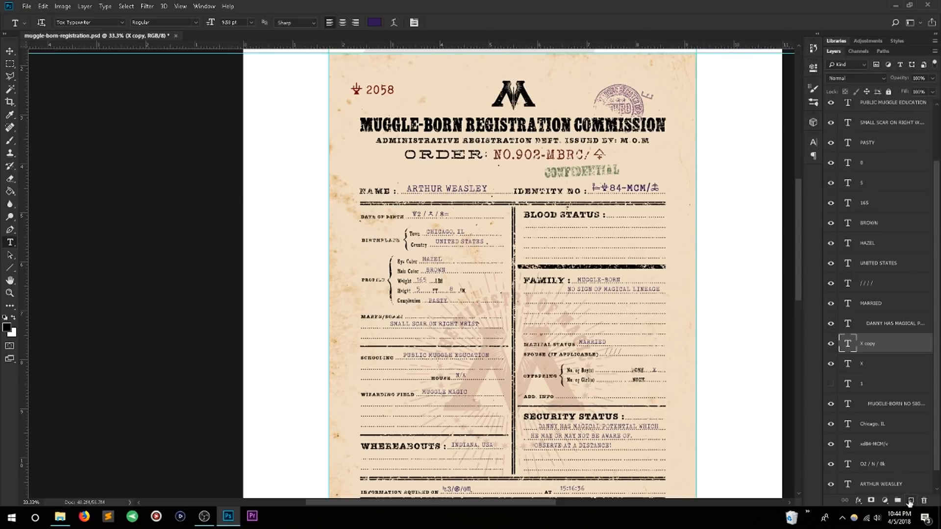
left_click(909, 502)
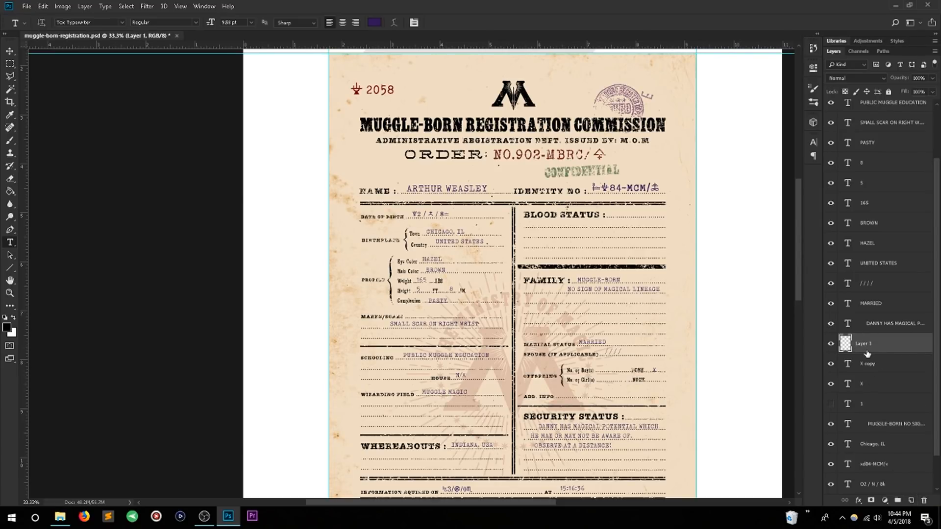
left_click_drag(885, 348, 923, 501)
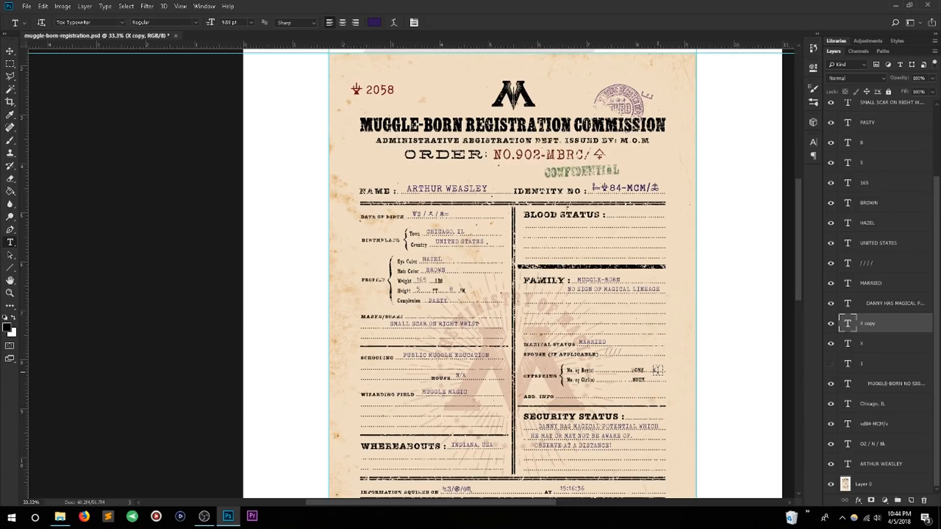
- Place the duplicated X beside NONE on the No. of Girls line with the Move tool
left_click(10, 51)
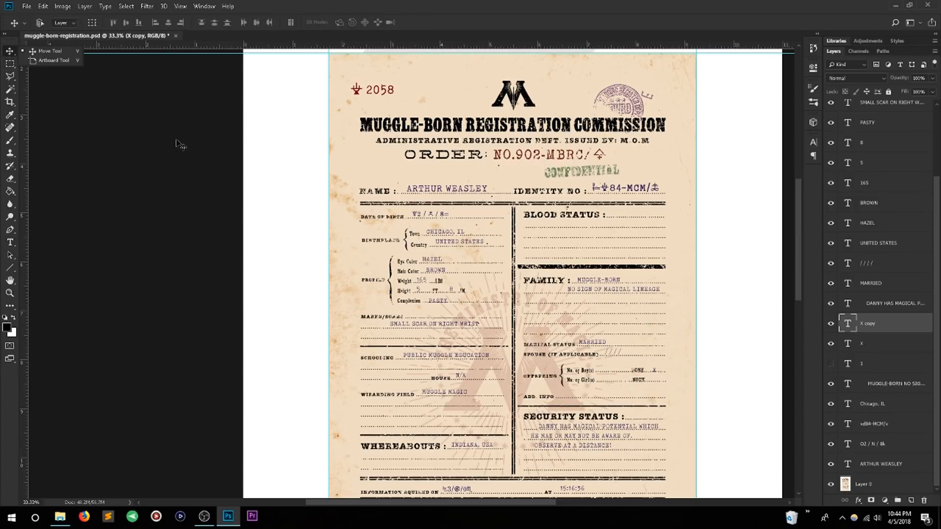
left_click(677, 381)
left_click_drag(681, 353, 683, 367)
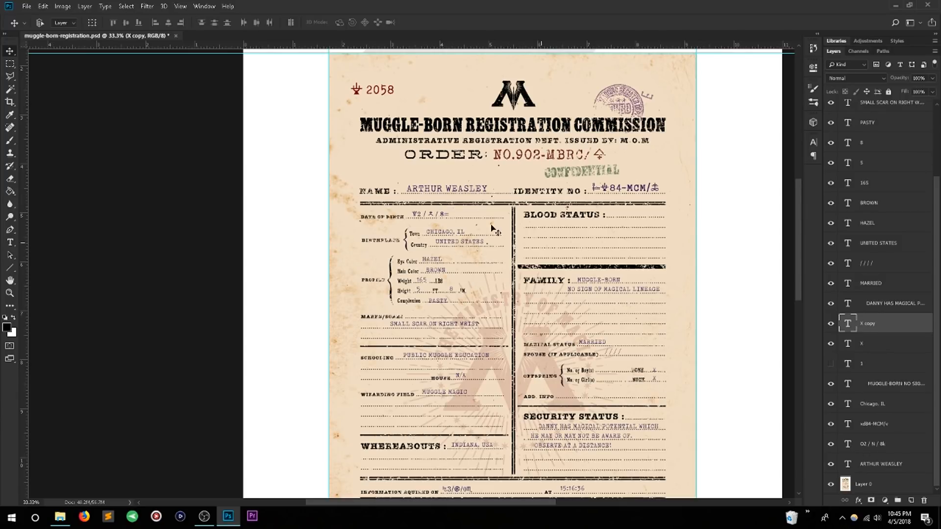
left_click_drag(652, 350, 463, 313)
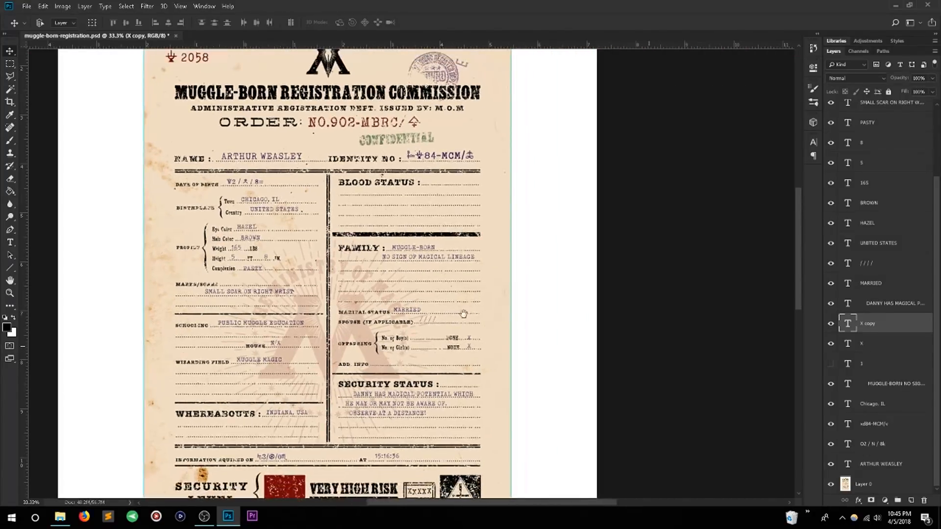
- Switch to the desktop's stamps folder in an enlarged File Explorer window and select ministry-certified-stamp.png
left_click(896, 6)
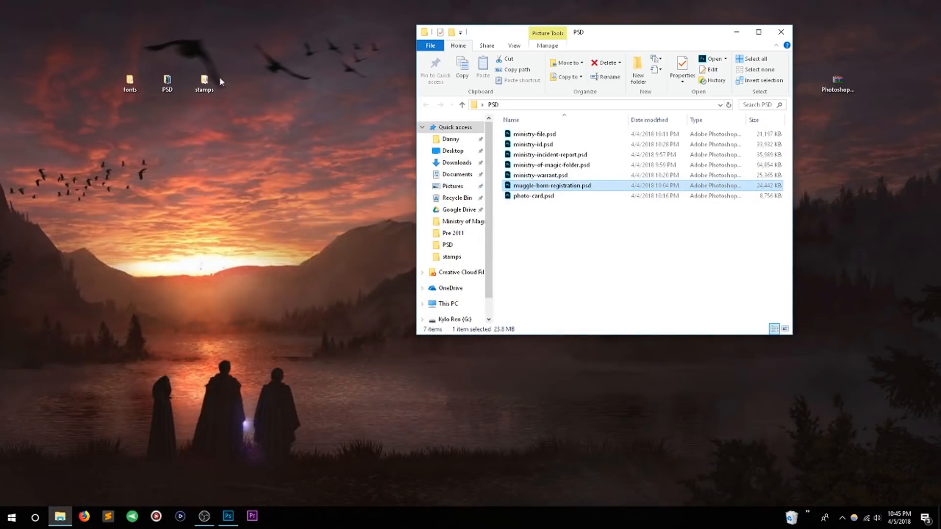
double_click(202, 83)
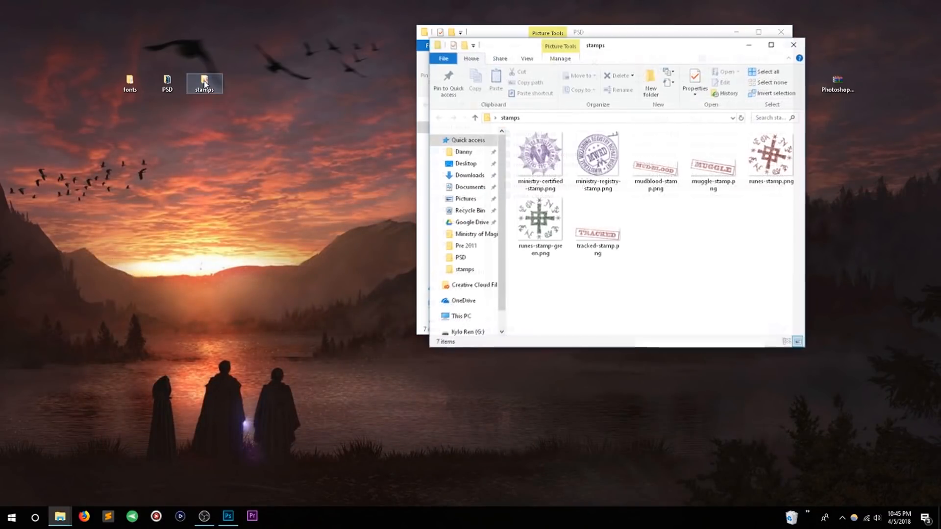
left_click_drag(624, 49, 592, 49)
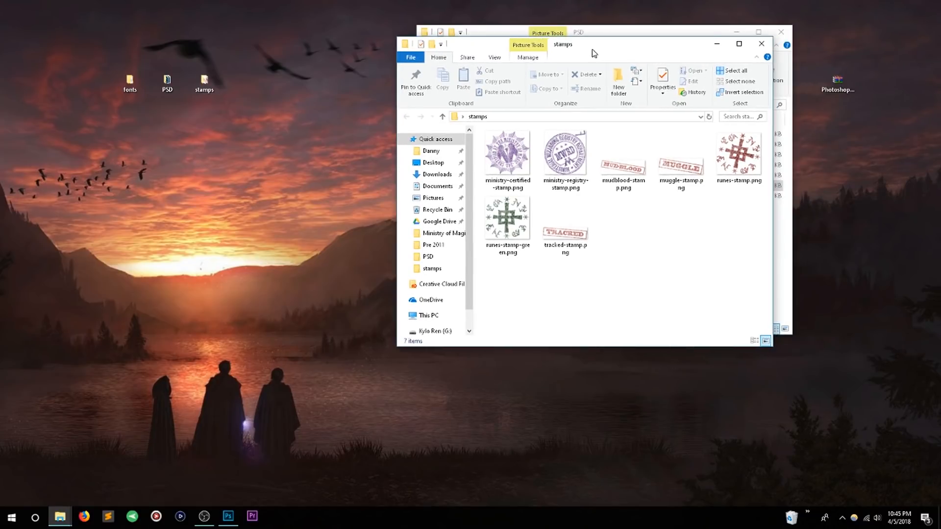
left_click_drag(786, 358, 888, 417)
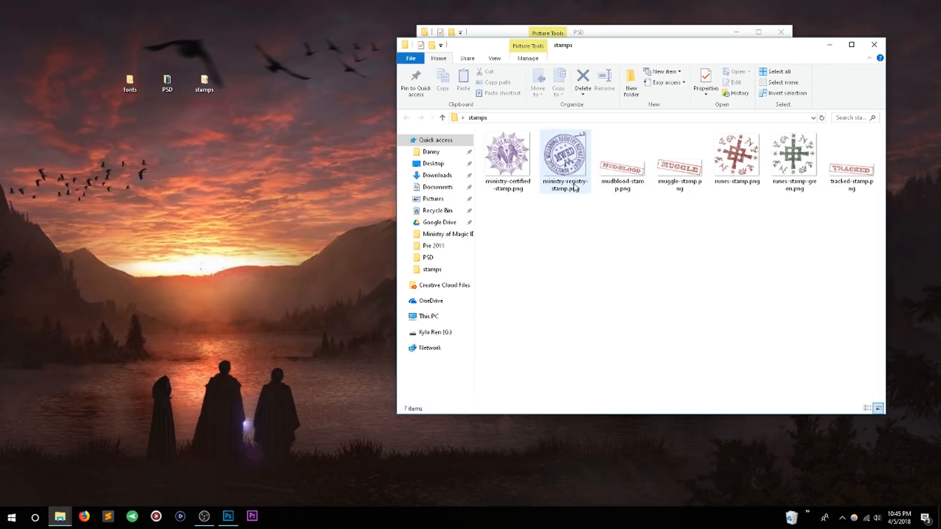
left_click(498, 191)
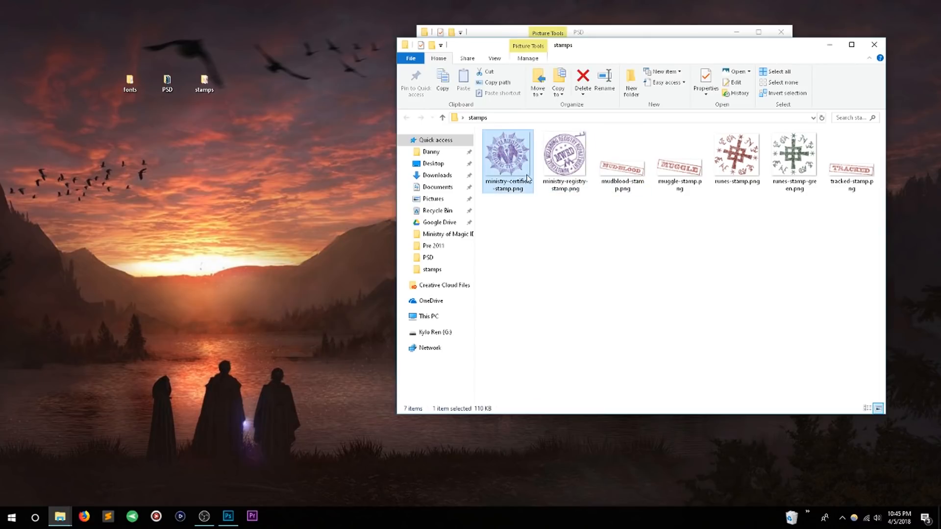
- Look over the other stamp images in the stamps folder, from ministry-registry-stamp.png through tracked-stamp.png
left_click(580, 193)
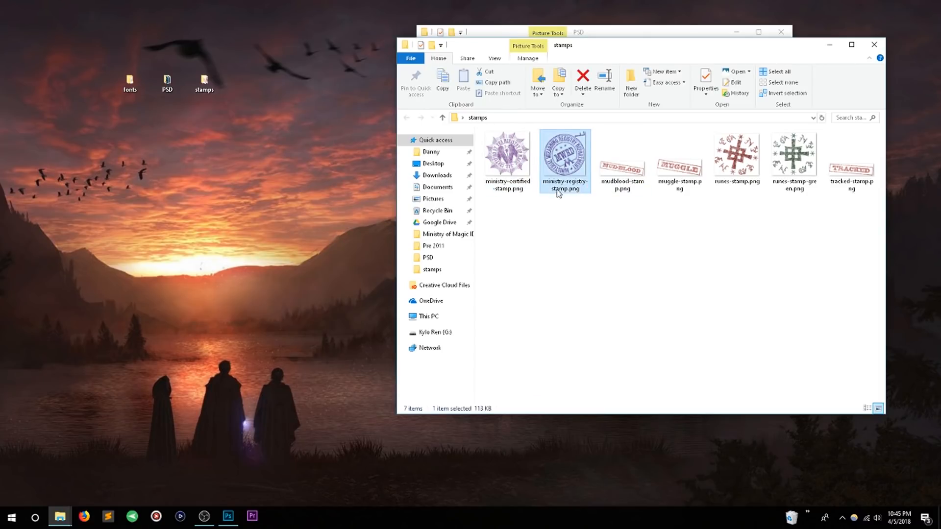
left_click(635, 167)
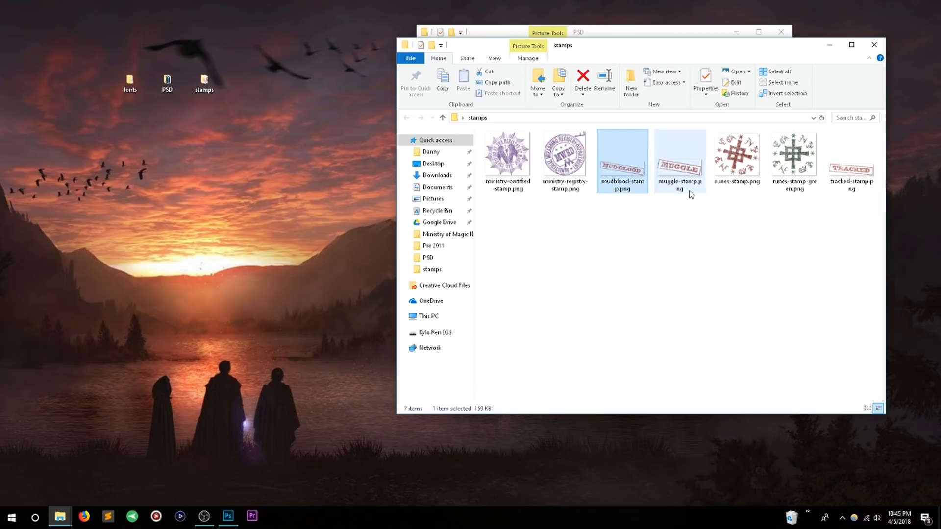
left_click(686, 169)
left_click(775, 172)
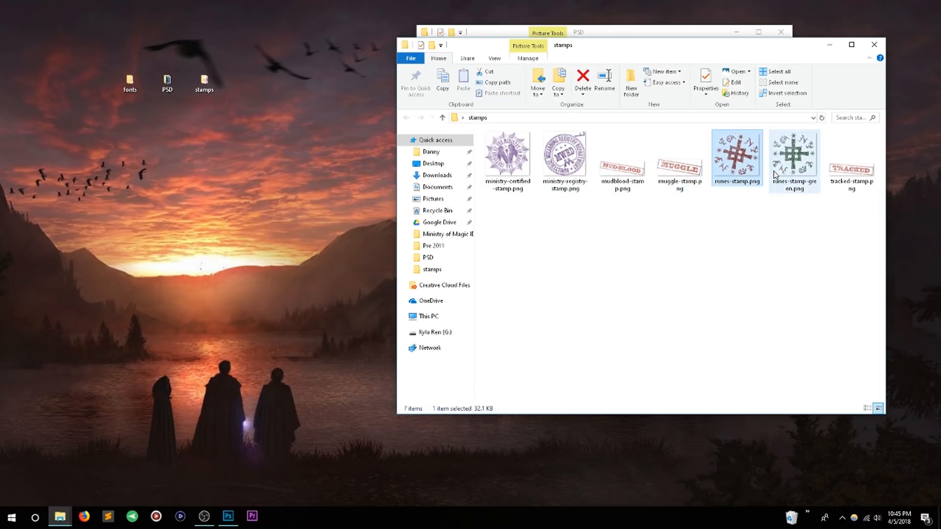
left_click(845, 191)
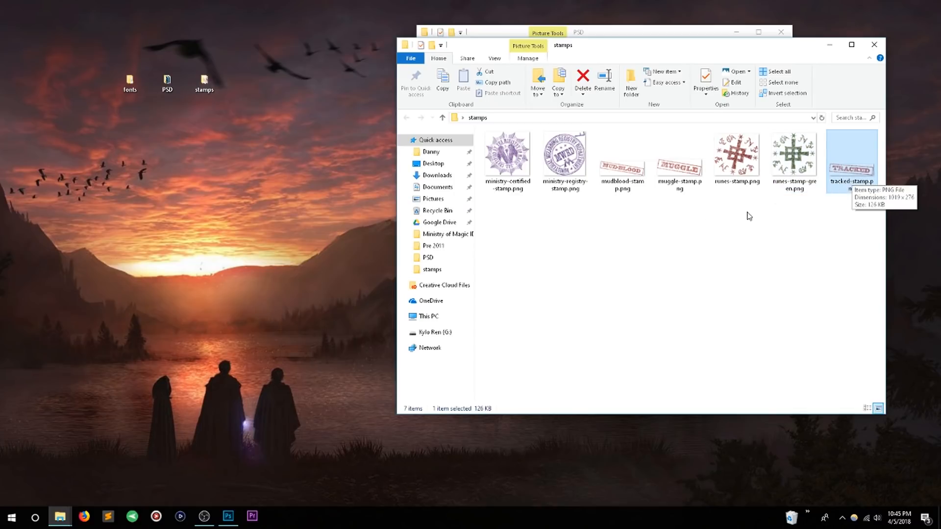
- Switch to Photoshop with the stamps folder window beside the form and place ministry-certified-stamp.png into the document
left_click(229, 516)
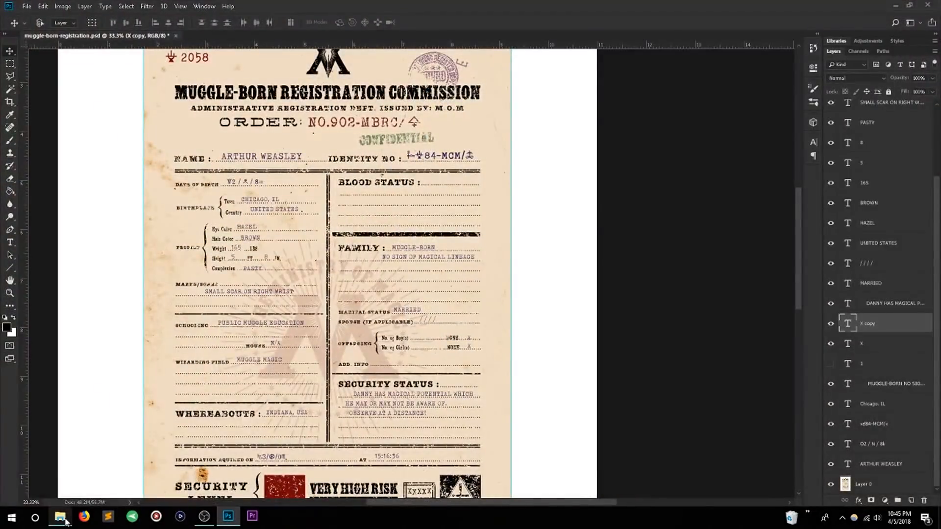
mouse_move(61, 516)
left_click(69, 497)
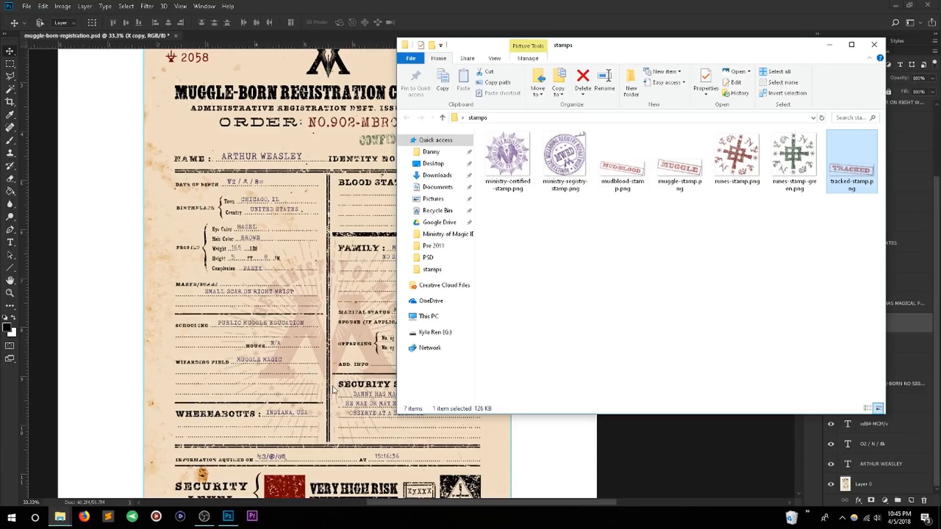
left_click_drag(622, 49, 651, 85)
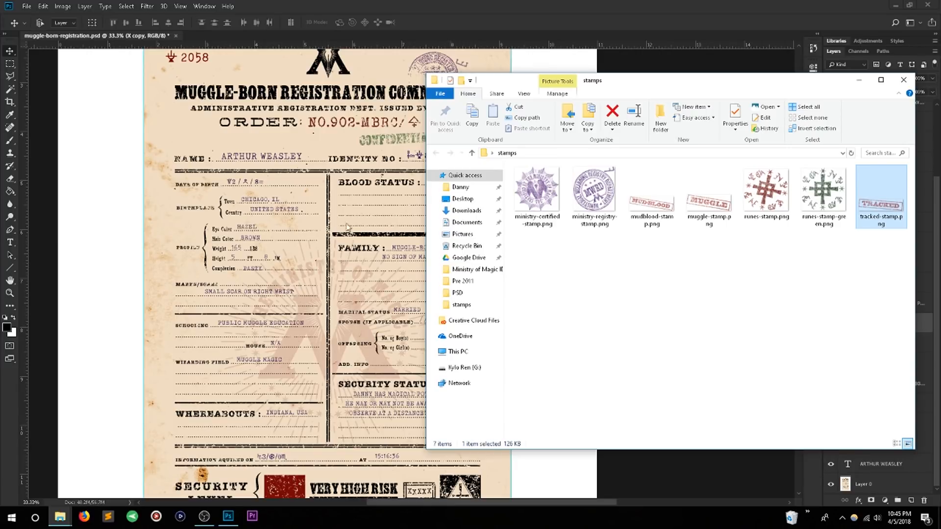
left_click(532, 216)
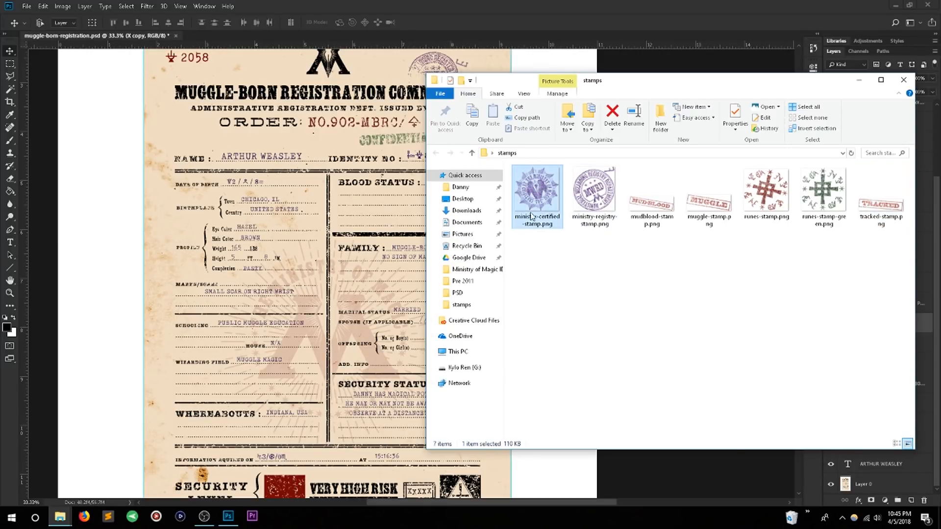
left_click_drag(544, 192, 353, 215)
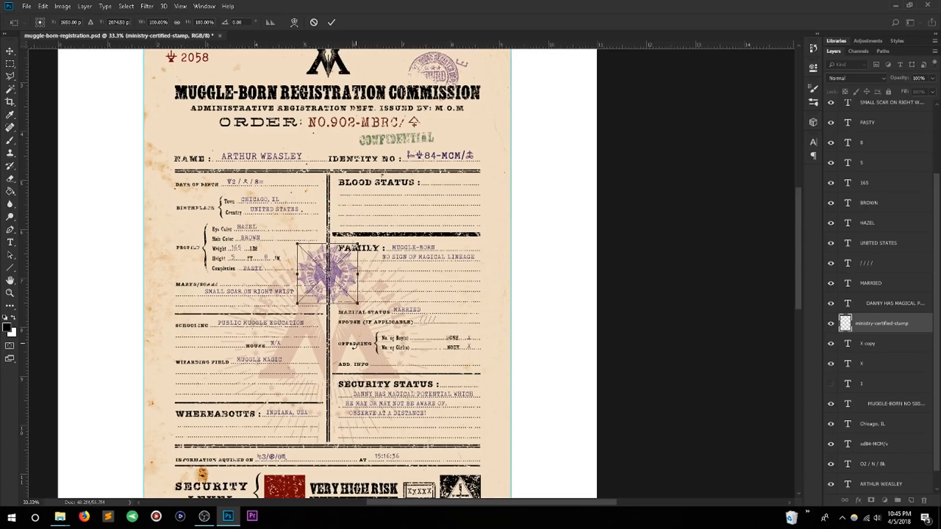
- Position the certified stamp just under the Ministry Authorisation Code label near the form's lower edge and commit the placement
left_click_drag(358, 335, 501, 209)
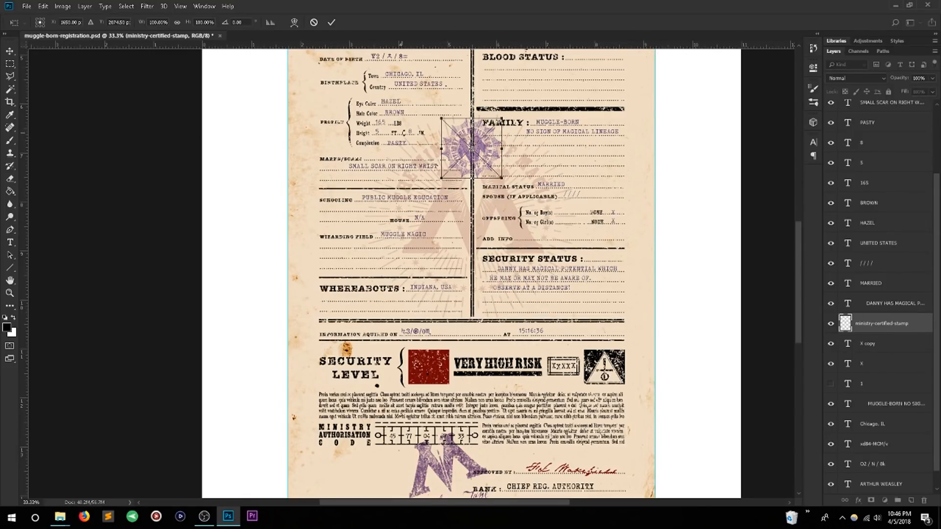
left_click_drag(491, 138, 498, 236)
left_click_drag(457, 260, 467, 279)
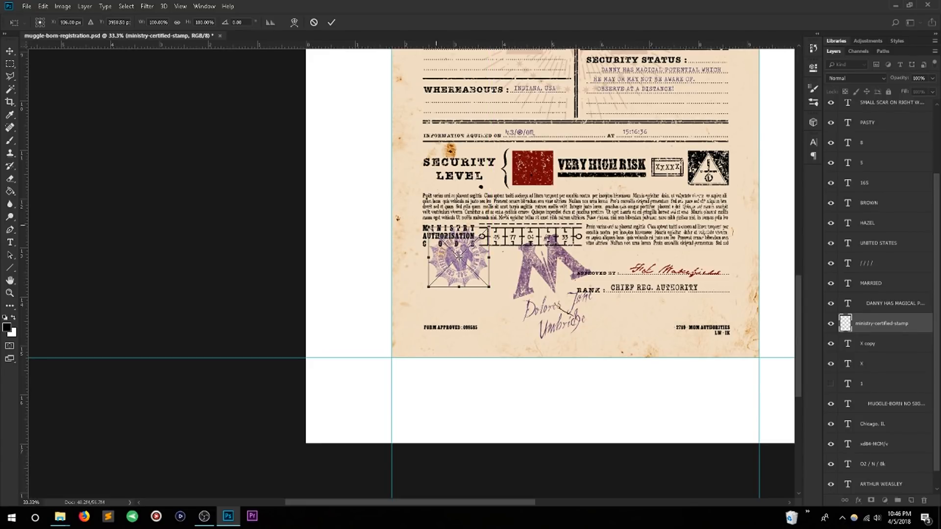
left_click(331, 23)
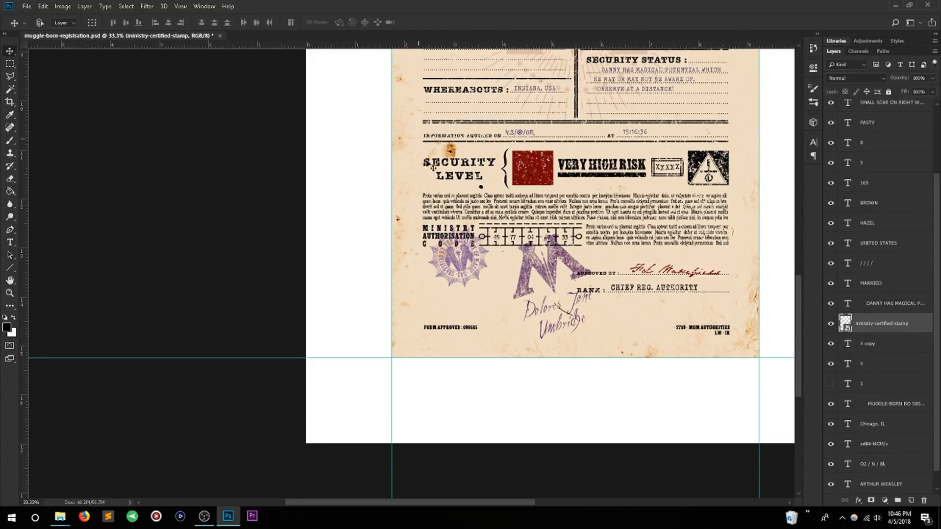
- Examine the form from the Ministry Authorisation Code area up to the header and the Blood Status section
left_click_drag(571, 239, 466, 318)
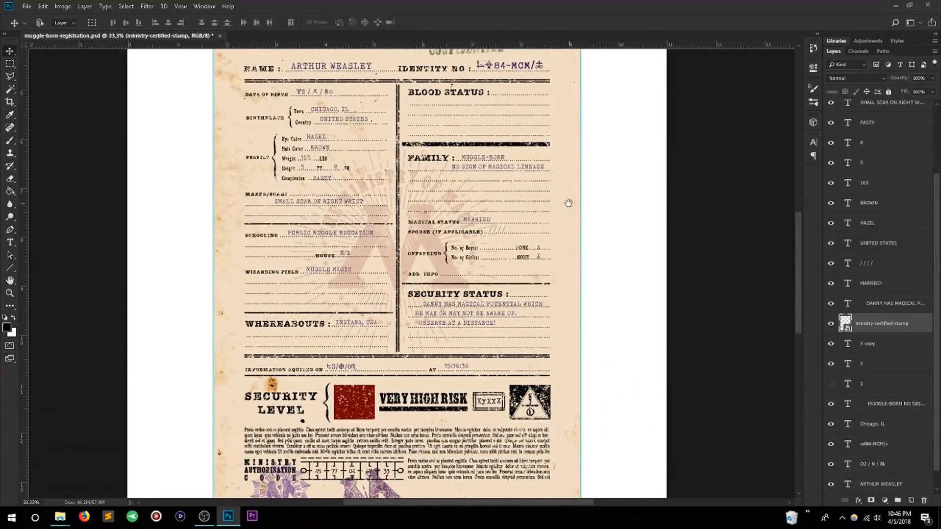
left_click_drag(494, 239, 577, 352)
left_click_drag(494, 194, 539, 258)
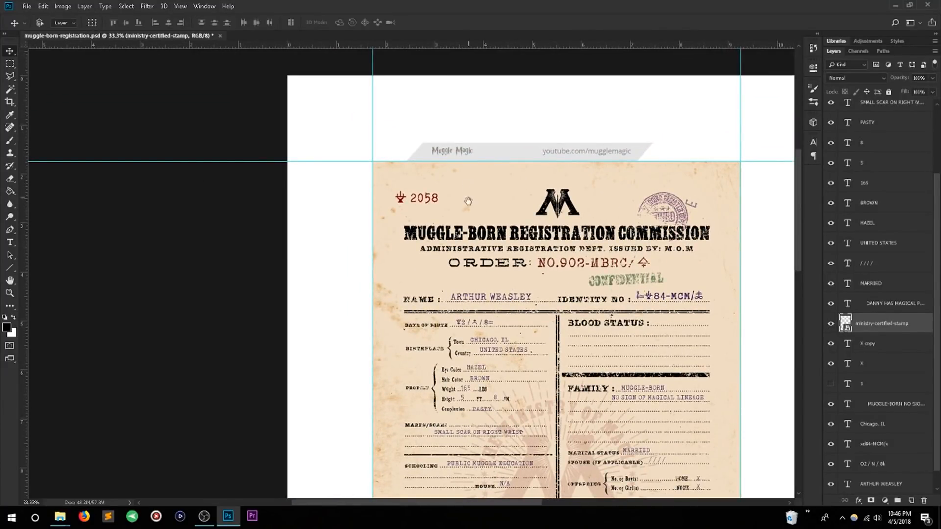
left_click_drag(497, 201, 400, 63)
left_click_drag(432, 402, 340, 324)
left_click_drag(391, 129, 443, 297)
left_click_drag(434, 210, 460, 250)
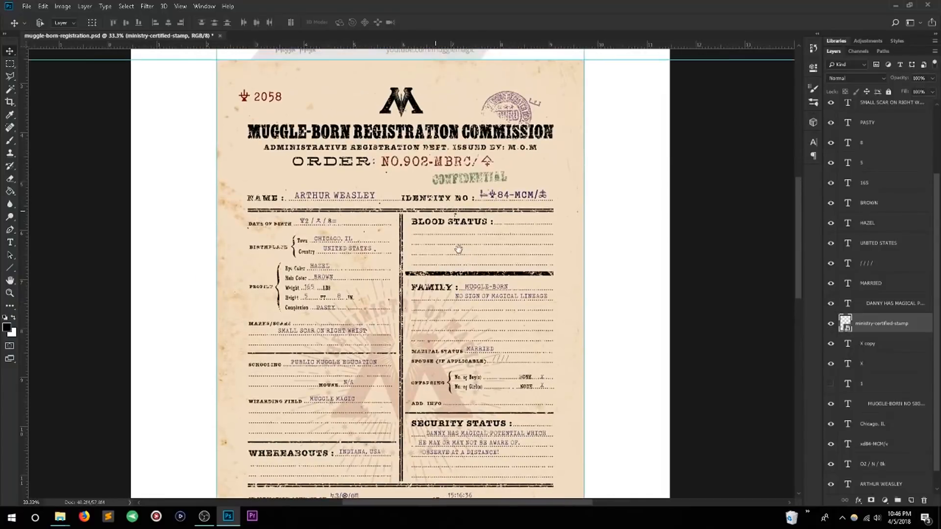
left_click_drag(419, 229, 435, 246)
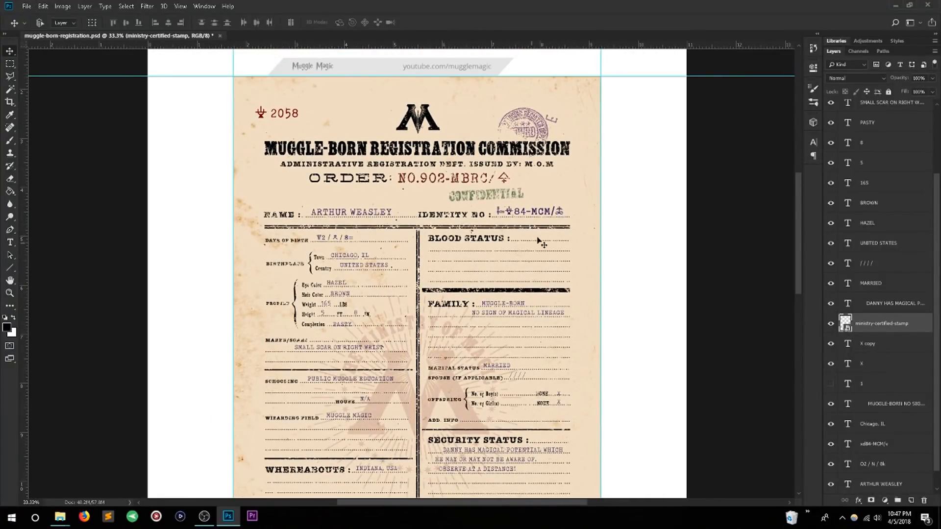
- Place mudblood-stamp.png from the stamps folder over the Blood Status section and commit it
mouse_move(59, 516)
left_click(72, 499)
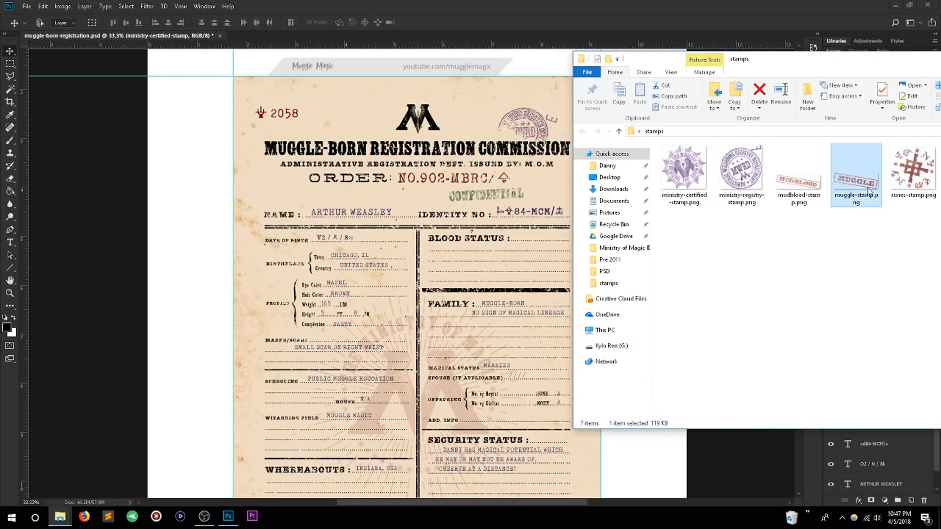
left_click_drag(808, 190, 506, 251)
left_click_drag(471, 284, 553, 277)
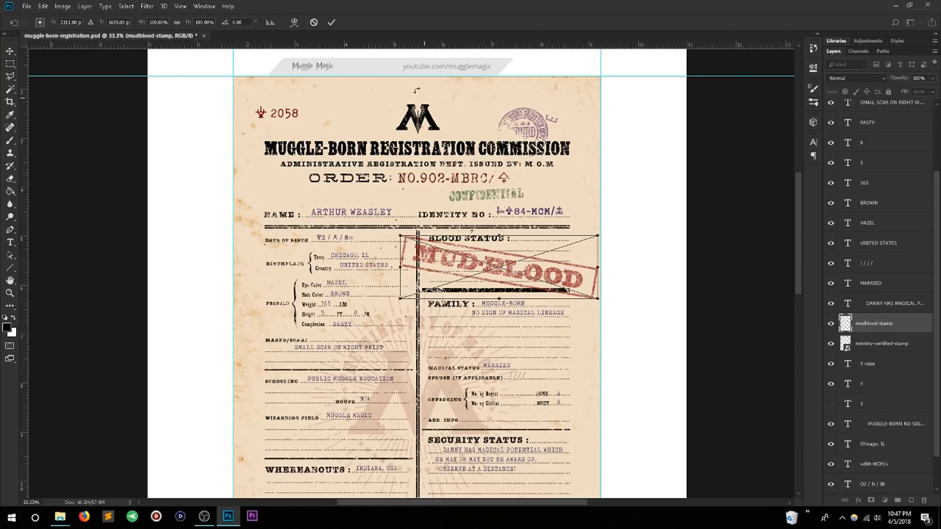
left_click(332, 22)
- Place tracked-stamp.png from the stamps folder over the last lines of the Security Status section and commit it
scroll(512, 150, "down", 5)
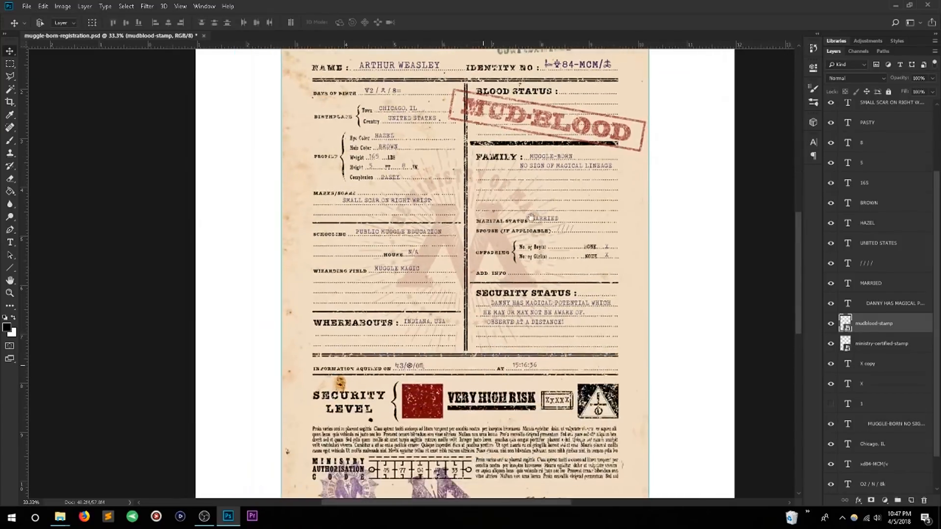
scroll(559, 302, "up", 5)
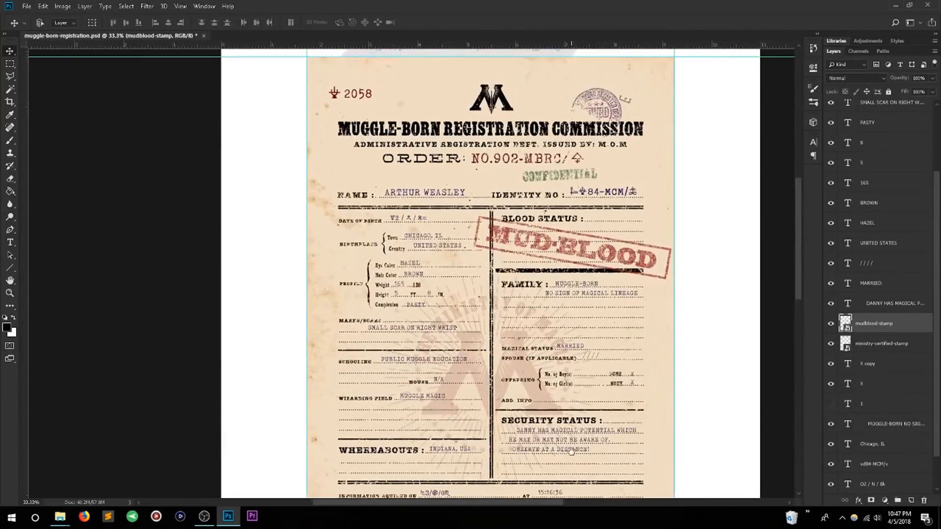
left_click_drag(565, 394, 419, 95)
left_click(60, 516)
left_click(98, 495)
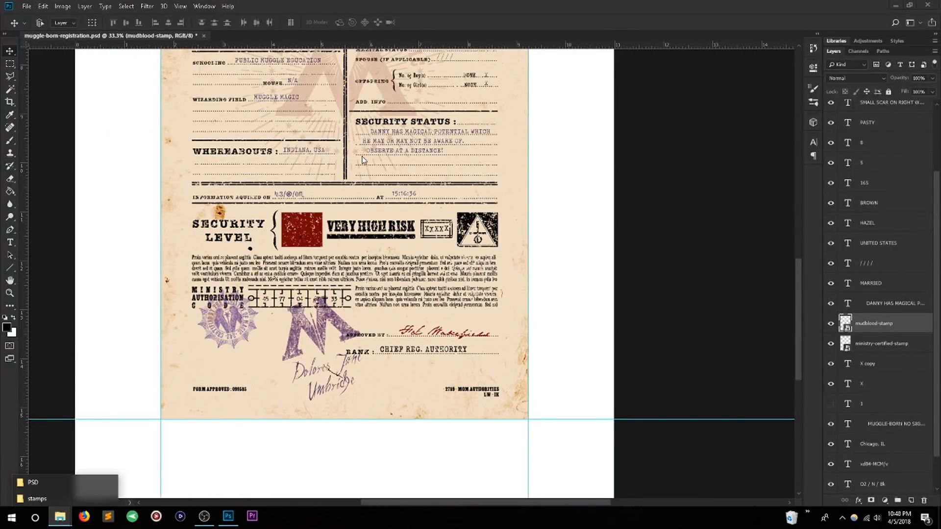
left_click(44, 501)
left_click_drag(848, 58, 746, 112)
left_click_drag(923, 230, 426, 206)
left_click_drag(385, 295, 473, 187)
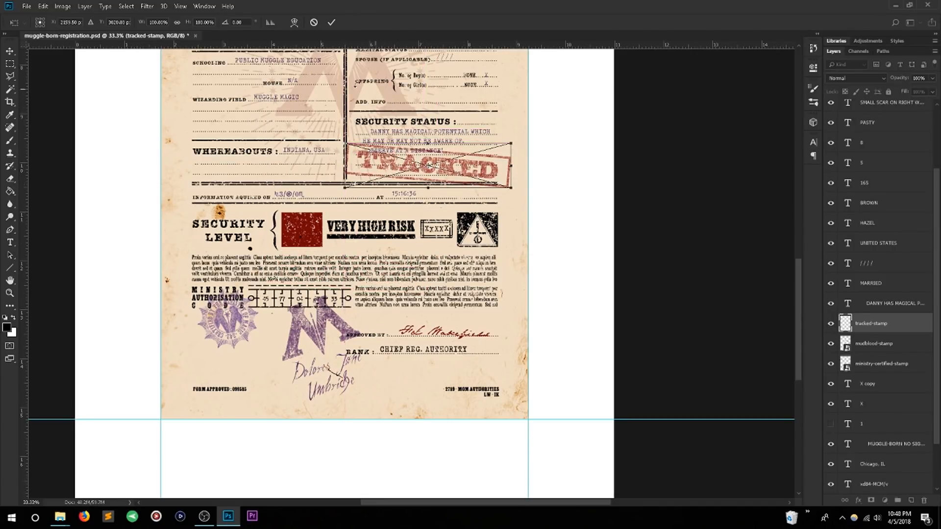
left_click(332, 22)
- Rotate the mudblood-stamp layer about 20° counterclockwise with Free Transform so it slants upward across the Blood Status section
left_click_drag(343, 73, 425, 179)
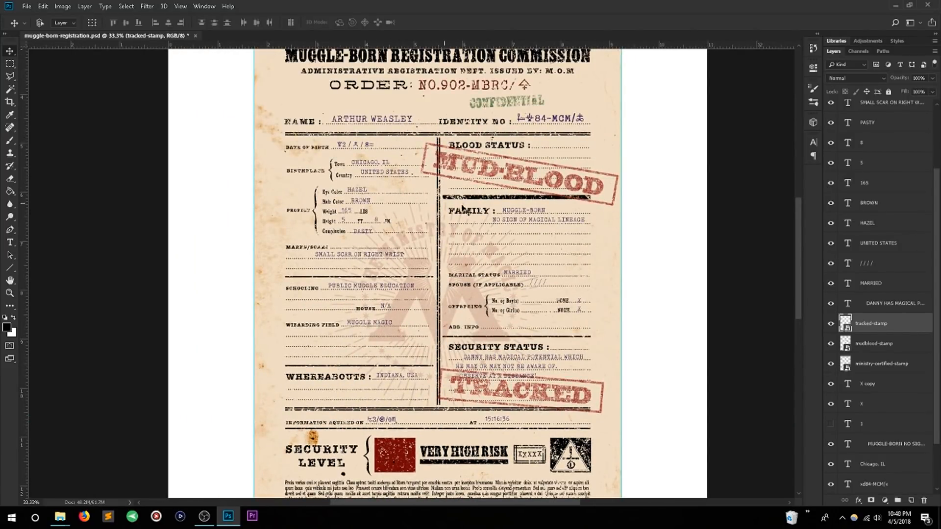
left_click(867, 346)
left_click(865, 383)
left_click(866, 366)
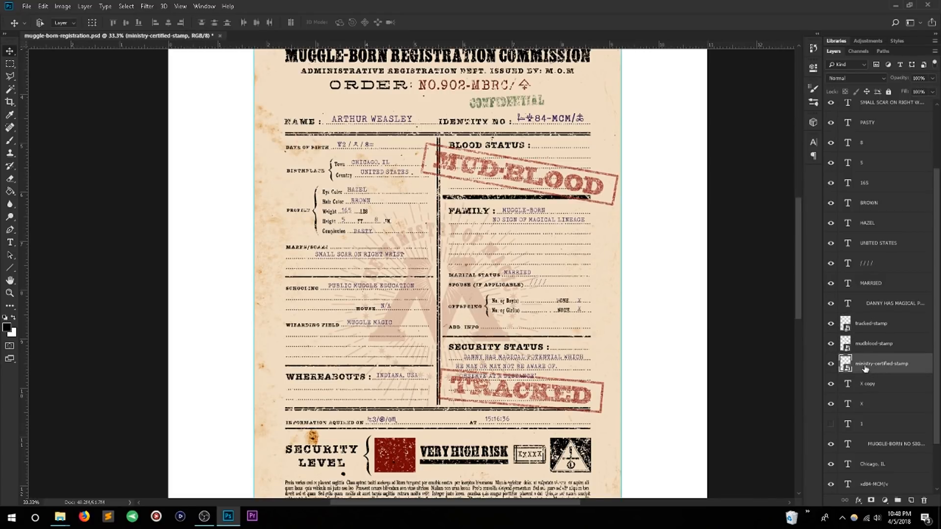
left_click(874, 346)
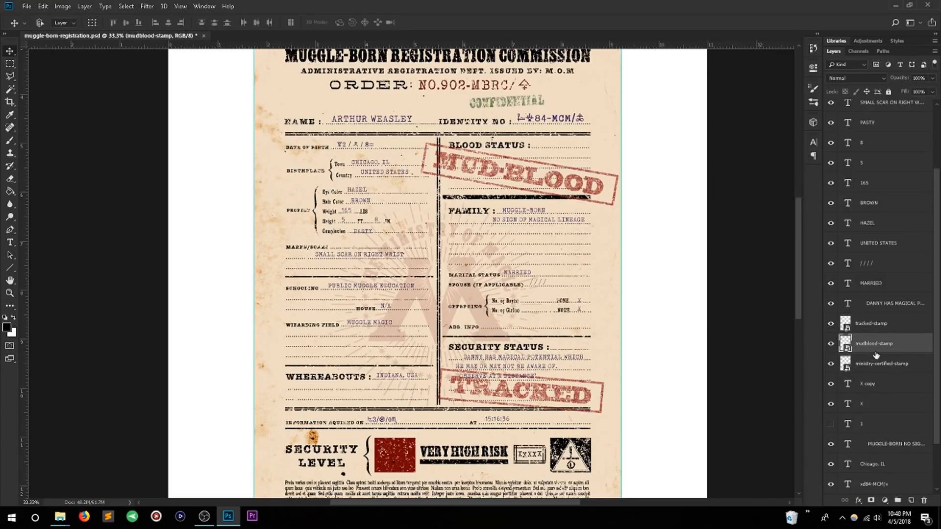
scroll(576, 225, "up", 2)
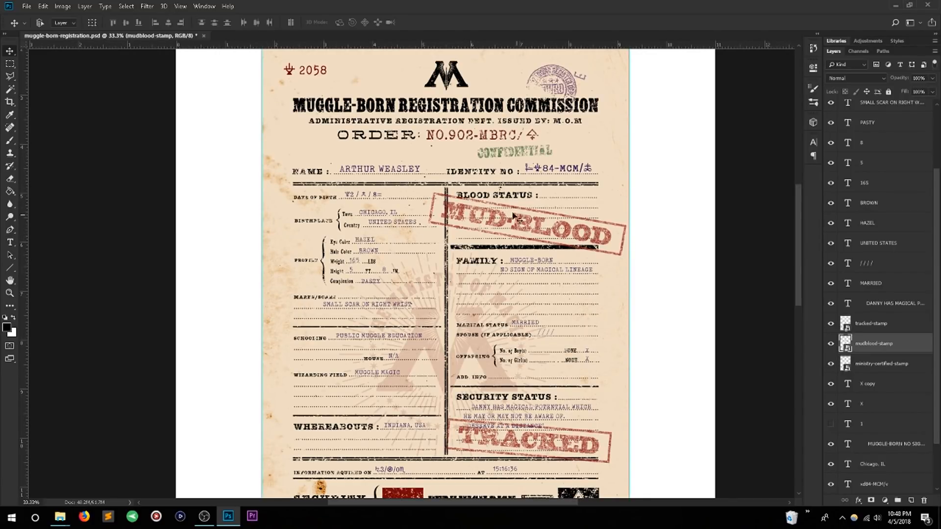
left_click(43, 6)
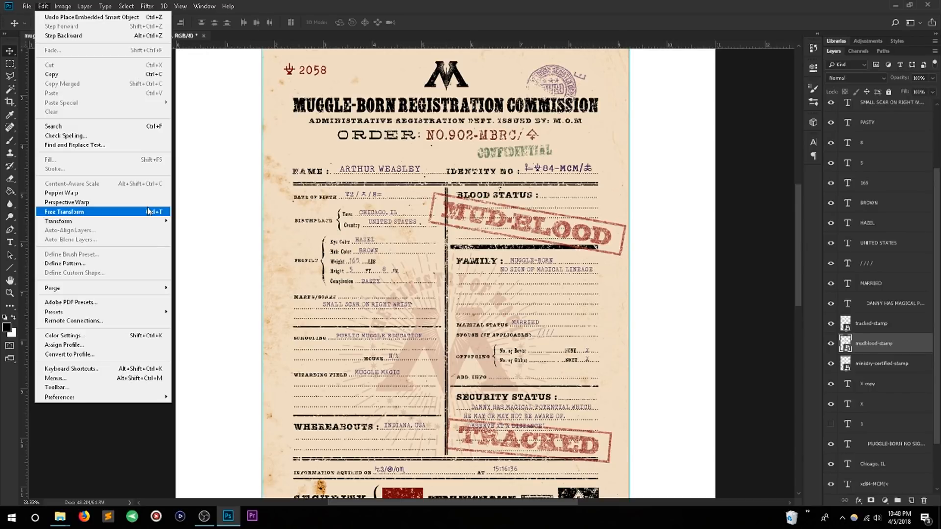
left_click(333, 139)
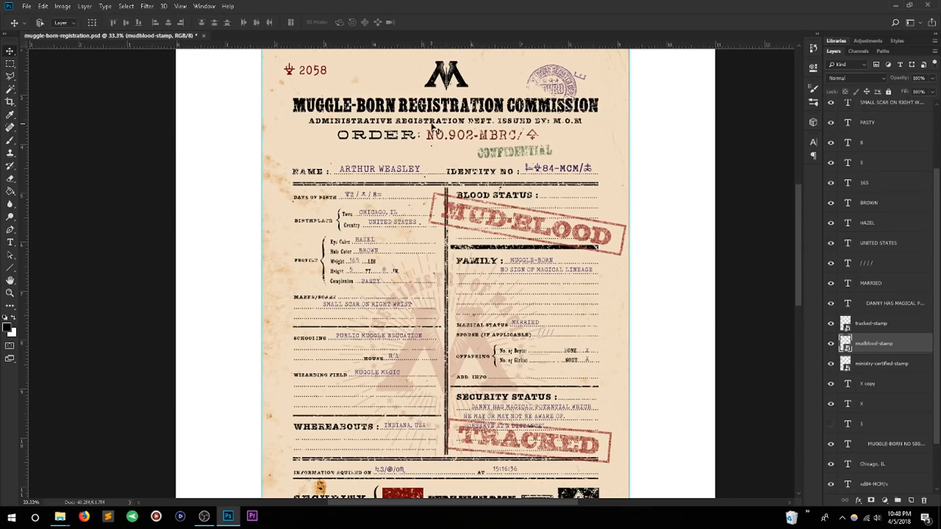
key("ctrl+t")
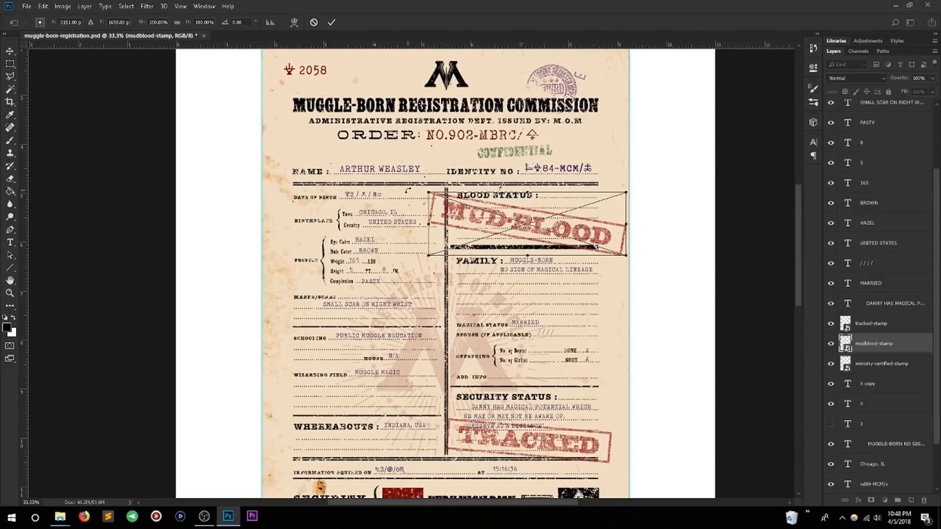
left_click_drag(406, 191, 399, 234)
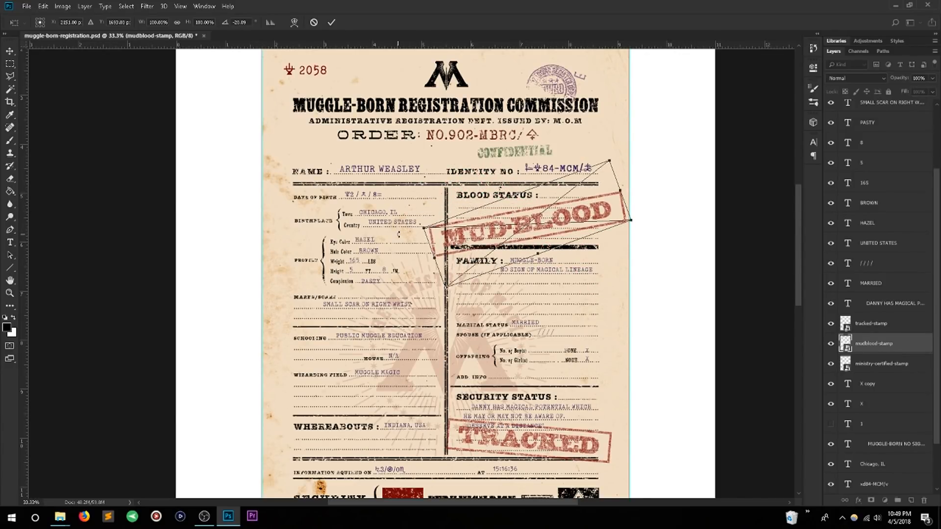
left_click(332, 22)
- Activate the Type tool and select the text layer holding the identity number
key("t")
key("alt+comma")
left_click_drag(545, 362, 576, 385)
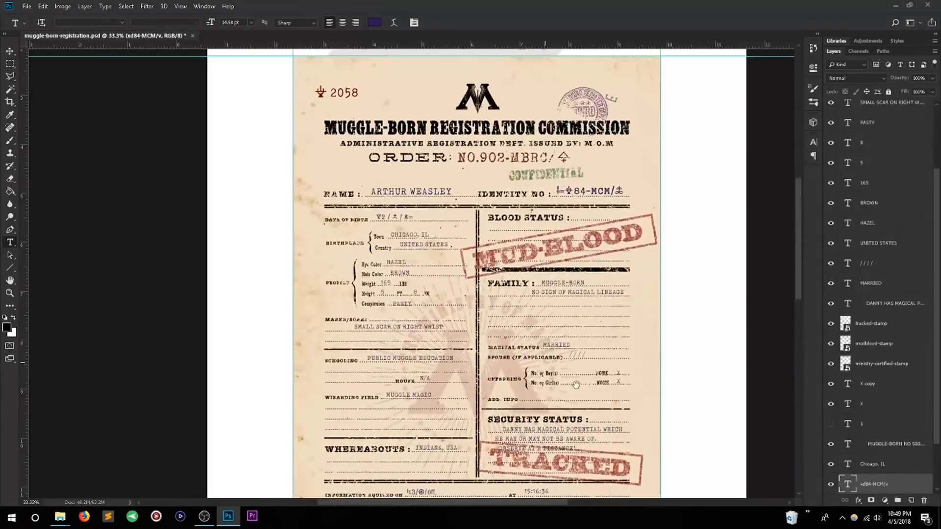
left_click_drag(454, 213, 407, 250)
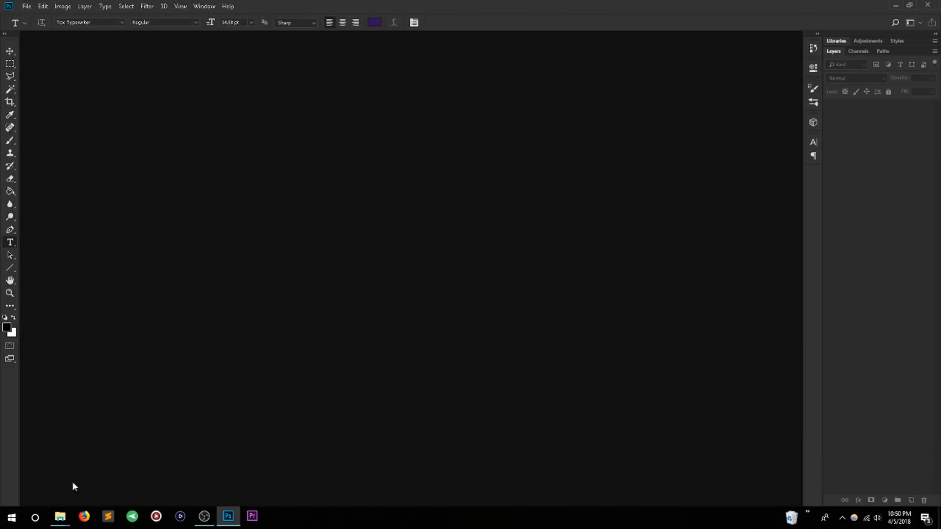
- Switch to the PSD folder in File Explorer and select ministry-id.psd
left_click(62, 521)
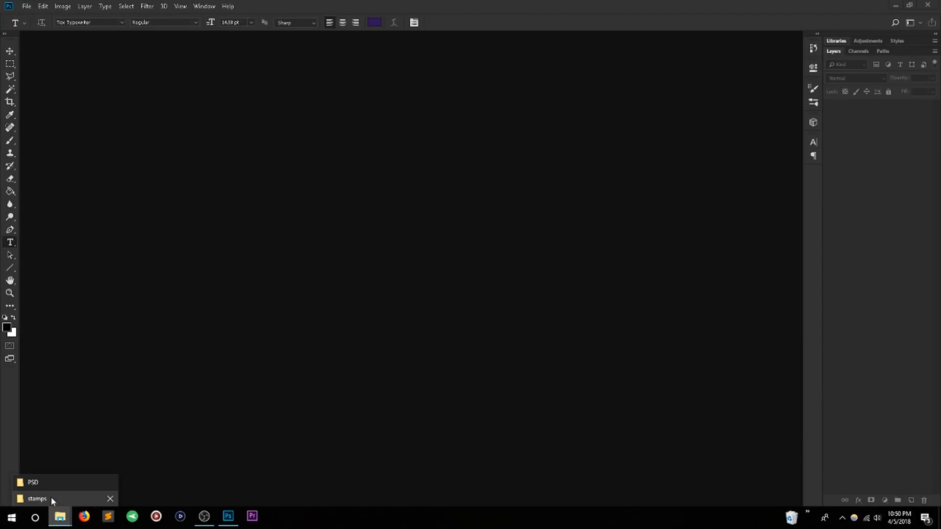
left_click(61, 485)
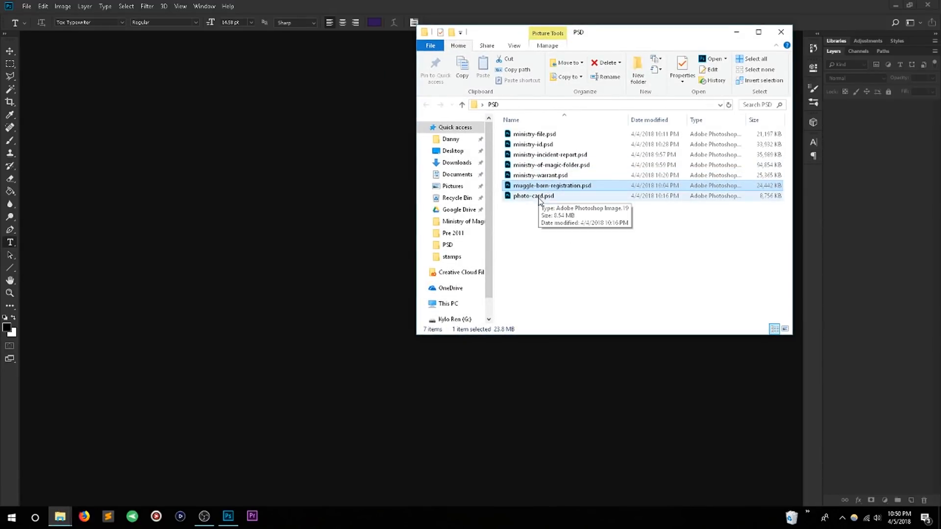
left_click(560, 145)
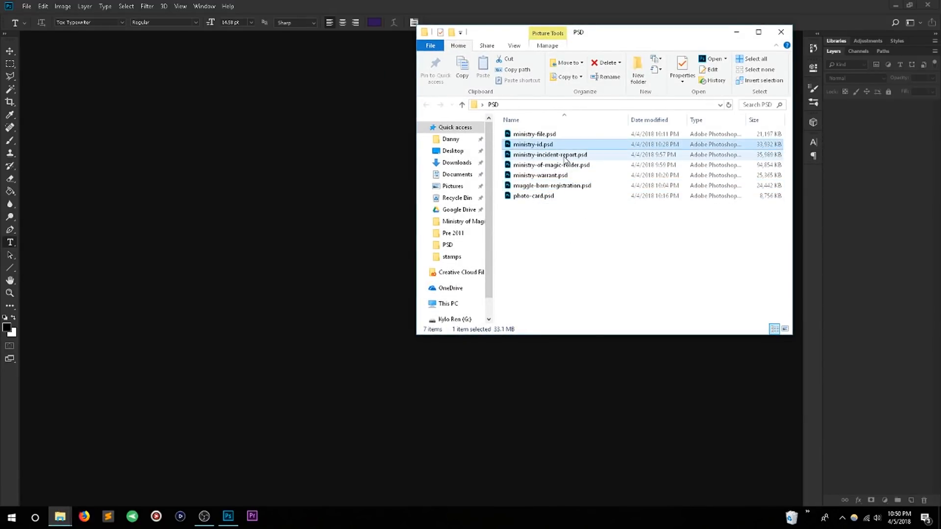
- Open photo-card.psd from the PSD folder in Photoshop and select the layer mask of the photo layer
left_click(565, 198)
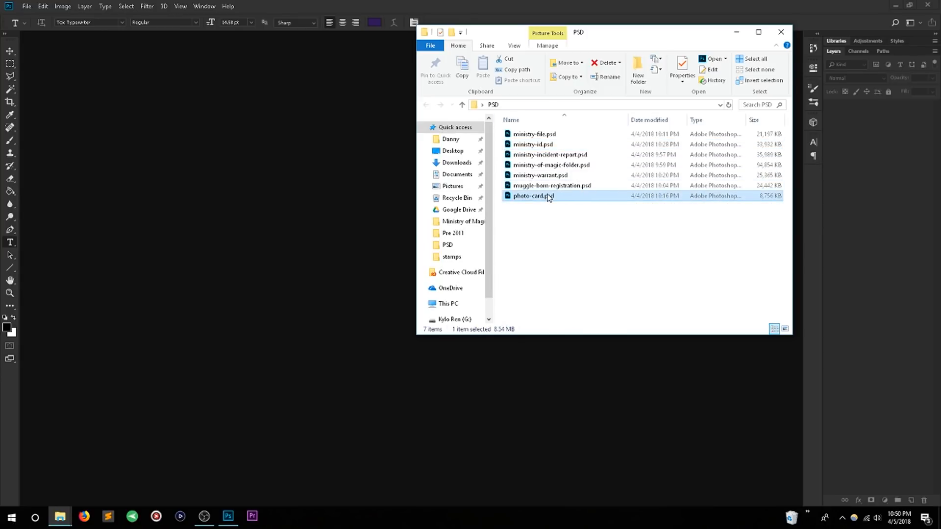
left_click_drag(549, 197, 328, 190)
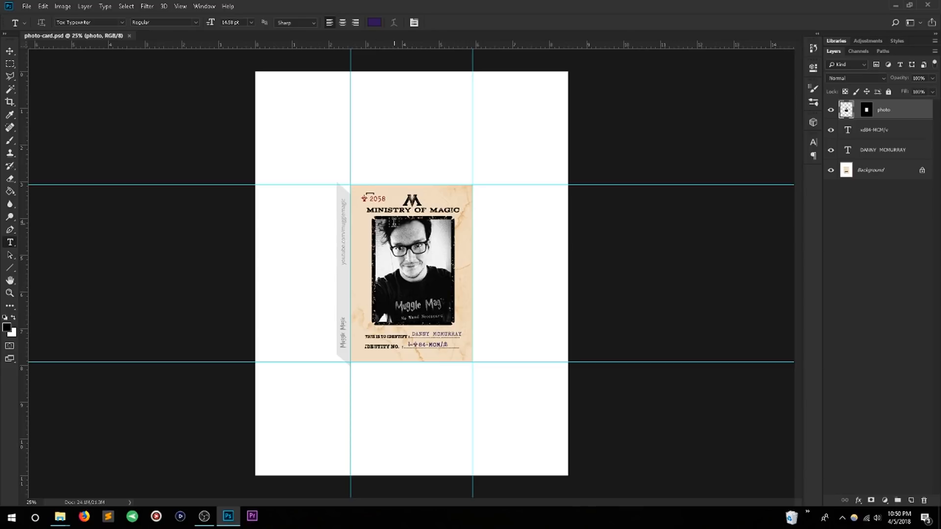
left_click(884, 131)
left_click(847, 112)
left_click(867, 111)
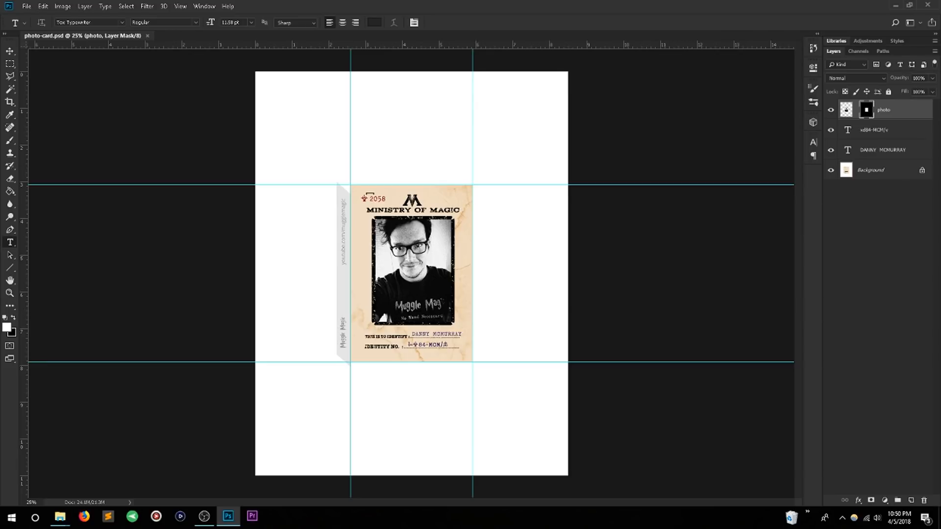
- Disable the photo layer's mask to compare the unmasked picture edges, and enable the mask again
right_click(866, 111)
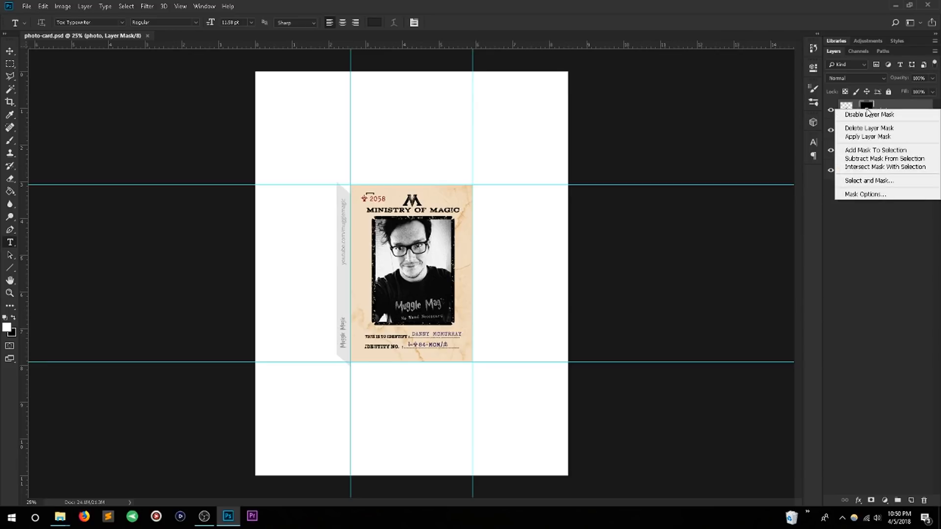
left_click(868, 114)
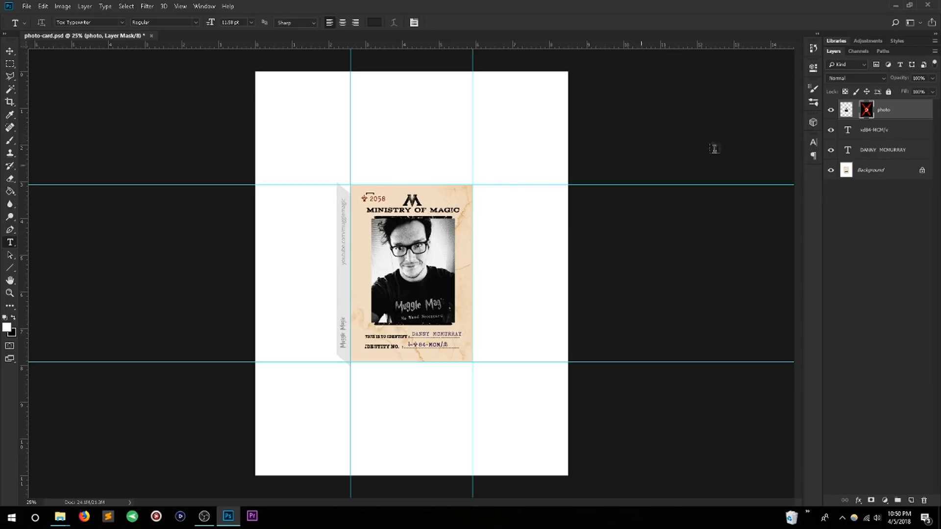
right_click(866, 112)
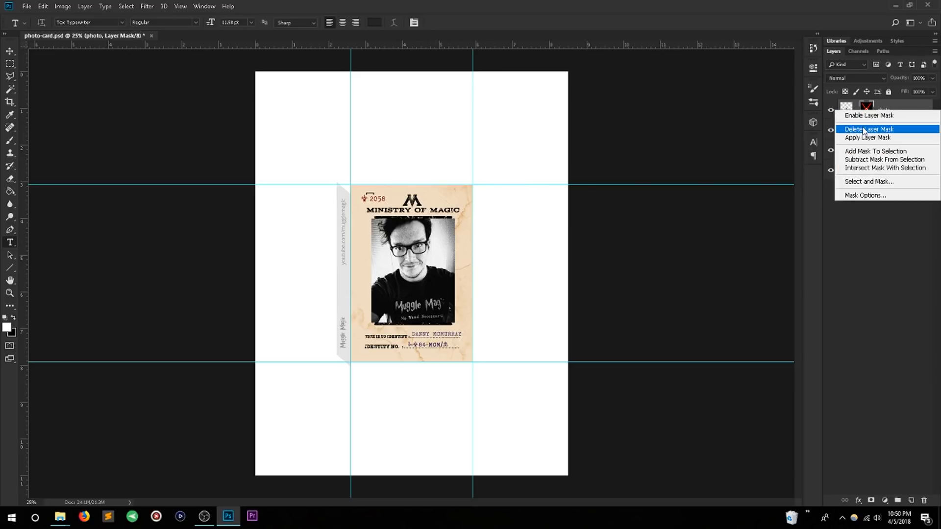
left_click(865, 115)
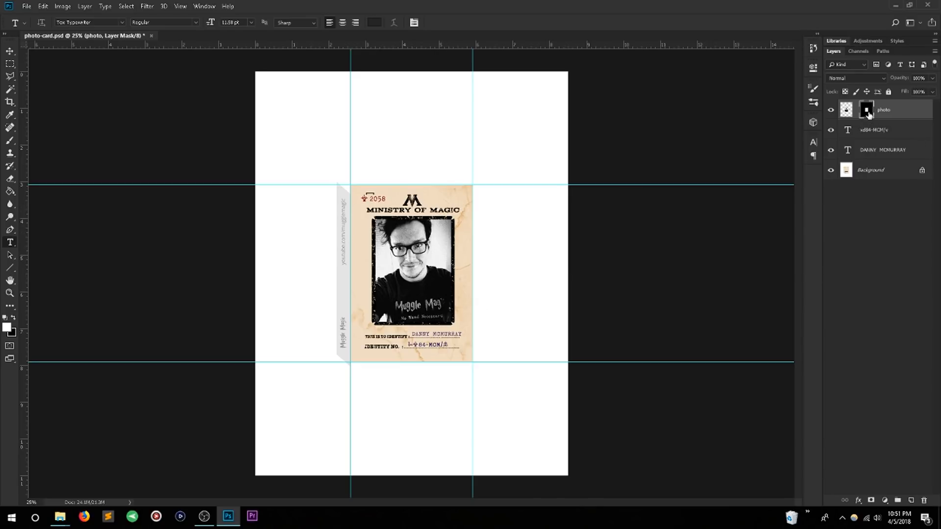
- Hide the photo layer on the card and open arthur-weasley.jpg as a separate document
left_click(847, 110)
left_click(830, 110)
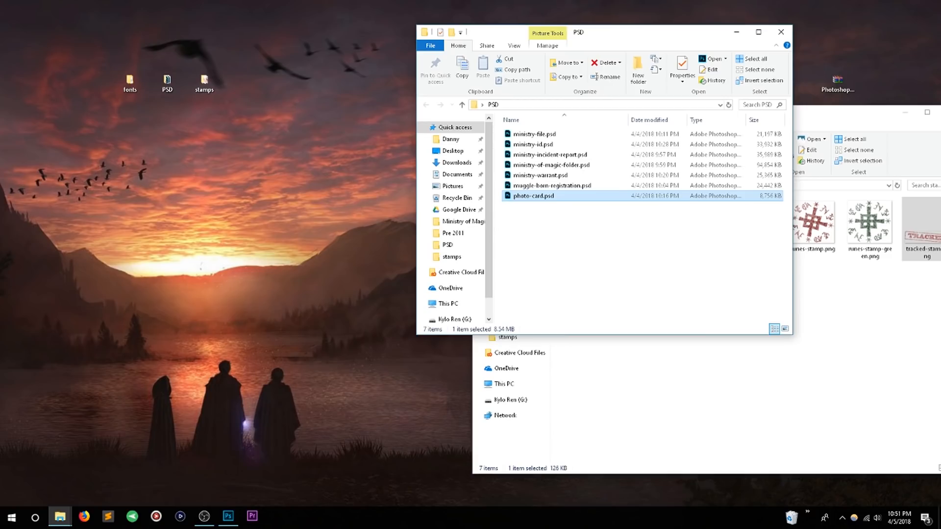
left_click_drag(533, 196, 325, 39)
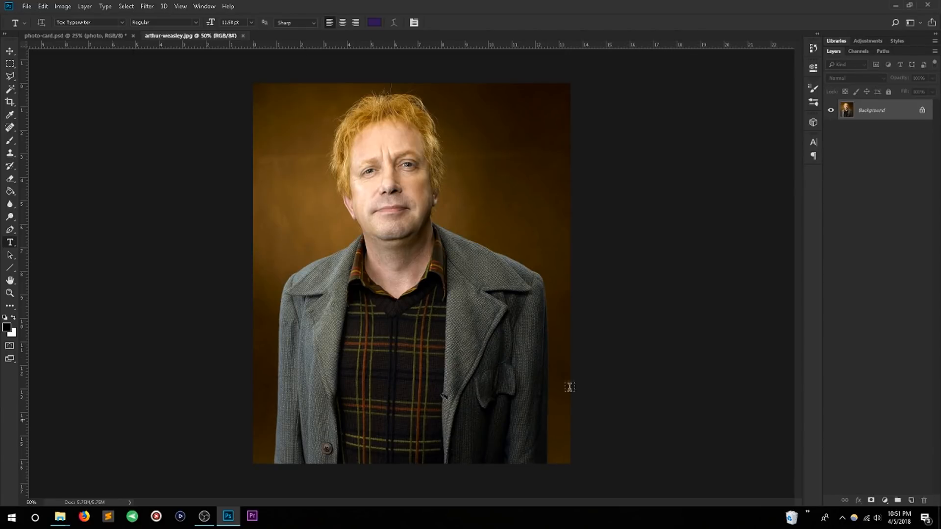
left_click(75, 33)
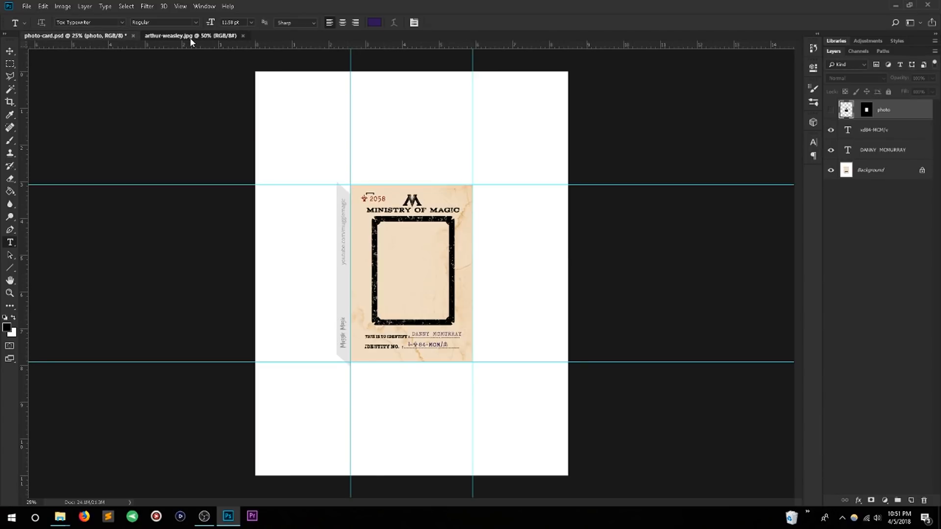
left_click(190, 35)
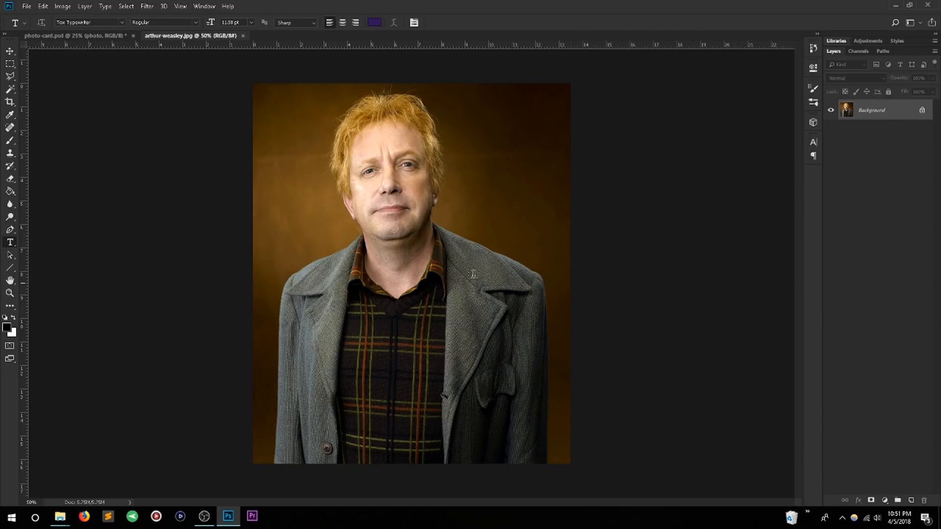
- Convert the arthur-weasley.jpg portrait to grayscale tones with the Black & White adjustment, using the Default preset
left_click(10, 64)
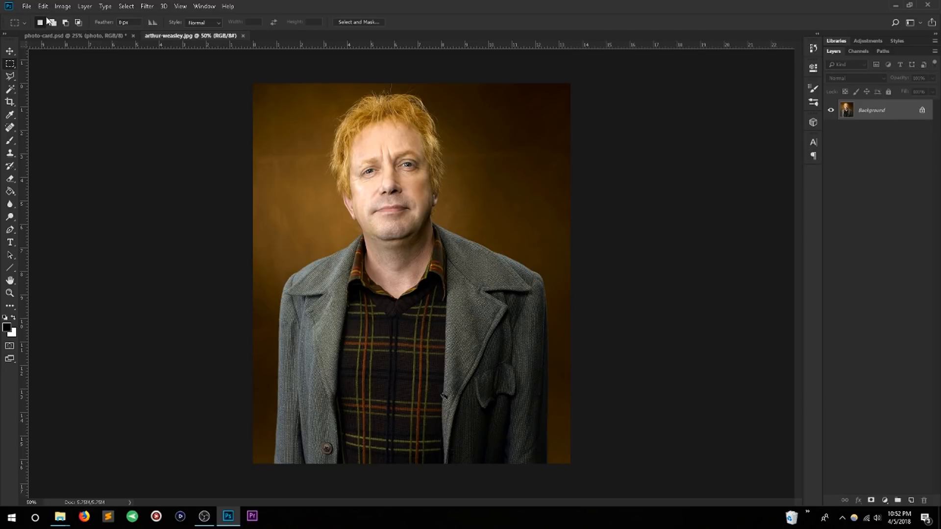
left_click(62, 7)
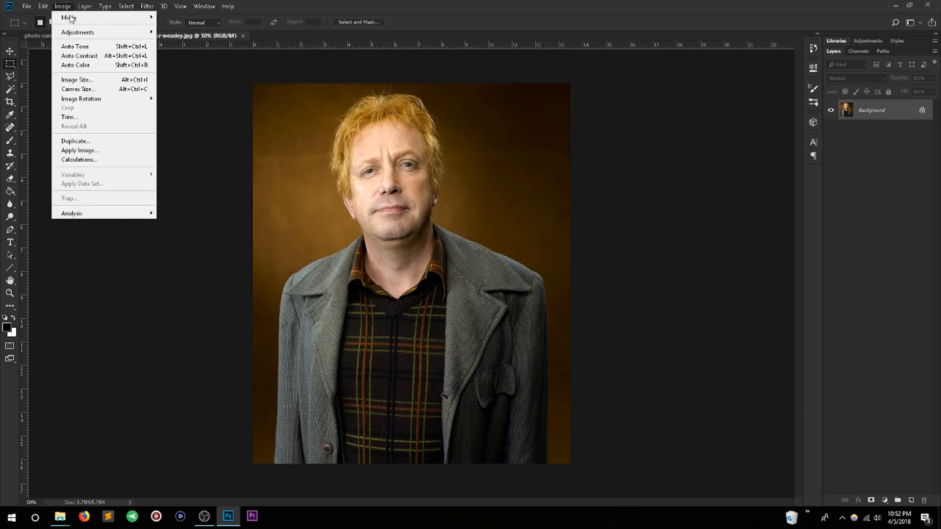
mouse_move(98, 32)
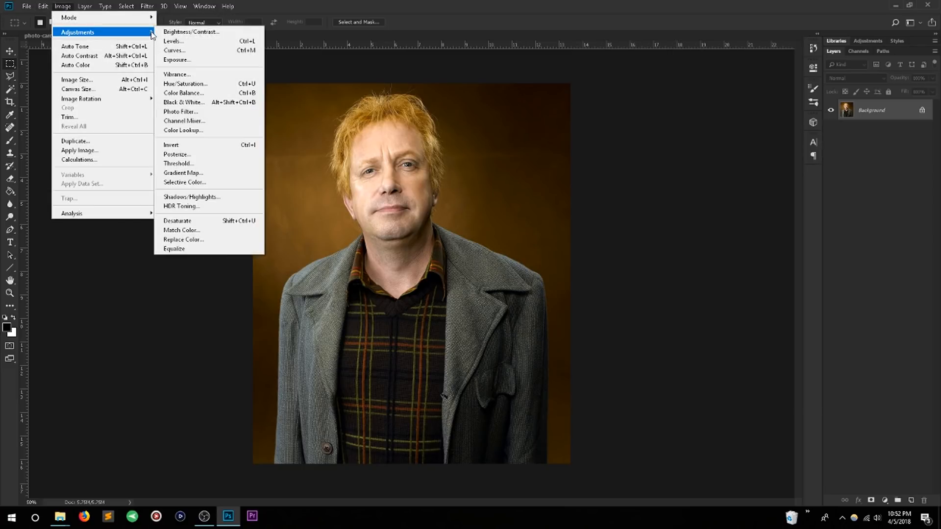
left_click(206, 102)
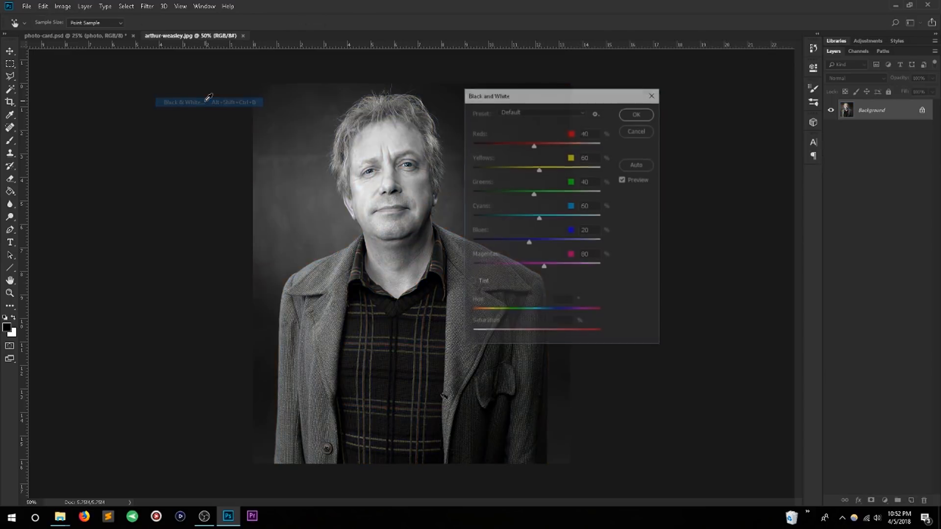
left_click(637, 113)
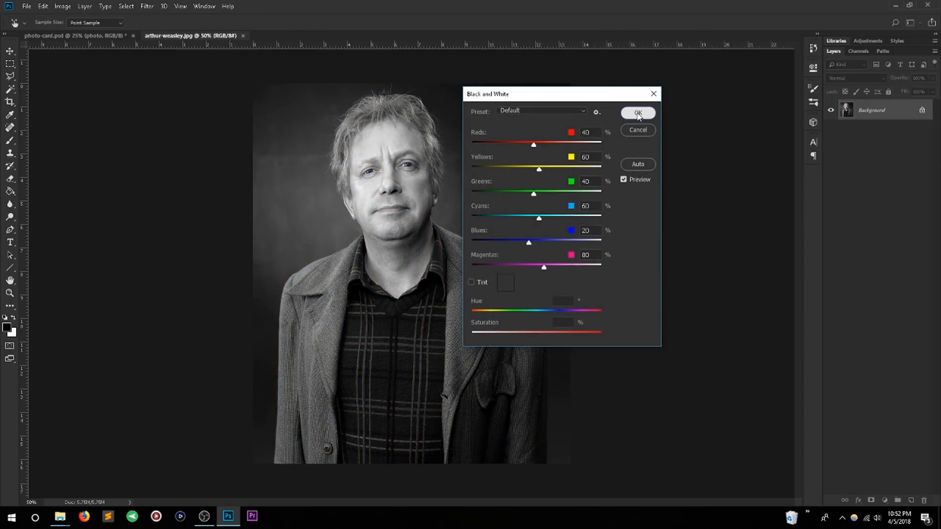
key("m")
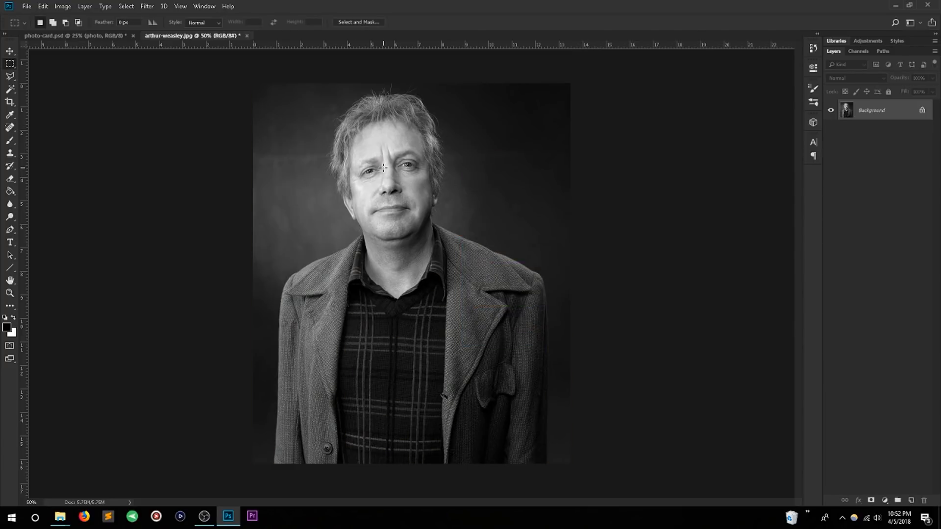
- Increase the portrait's contrast with Levels, setting the input levels to 45, 1.63 and 217
left_click(63, 7)
mouse_move(94, 35)
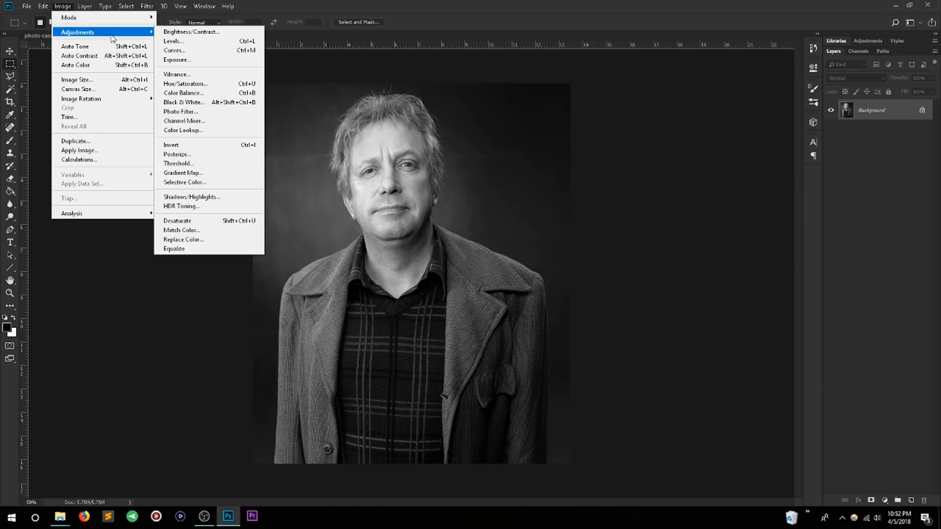
left_click(175, 42)
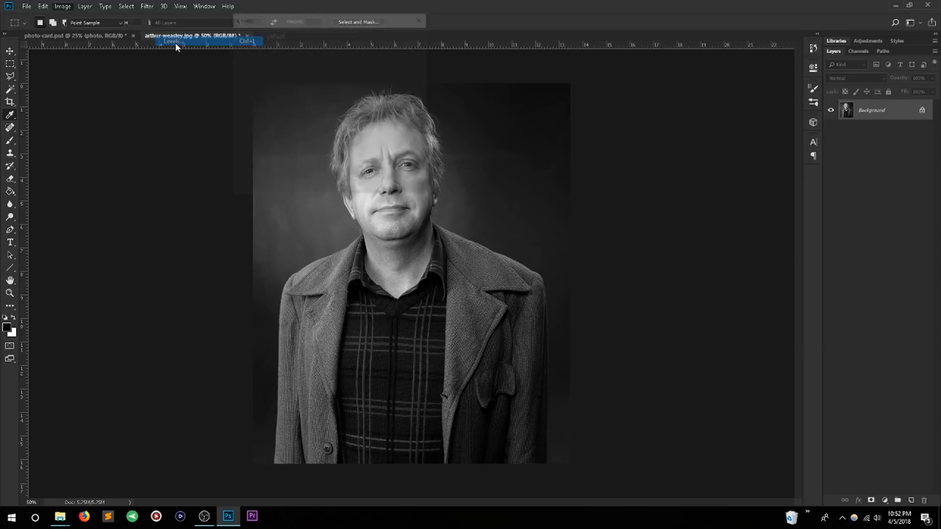
left_click_drag(298, 22, 625, 78)
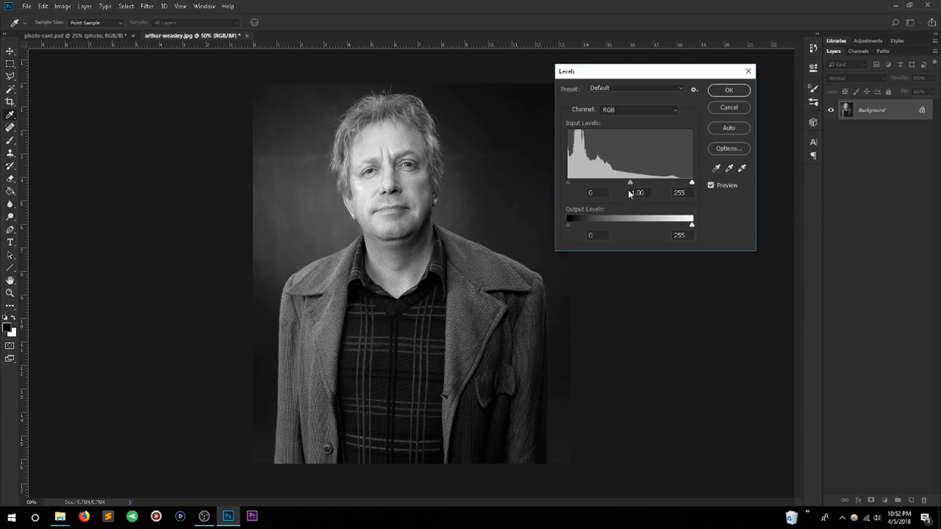
left_click_drag(691, 183, 677, 185)
left_click_drag(569, 182, 584, 189)
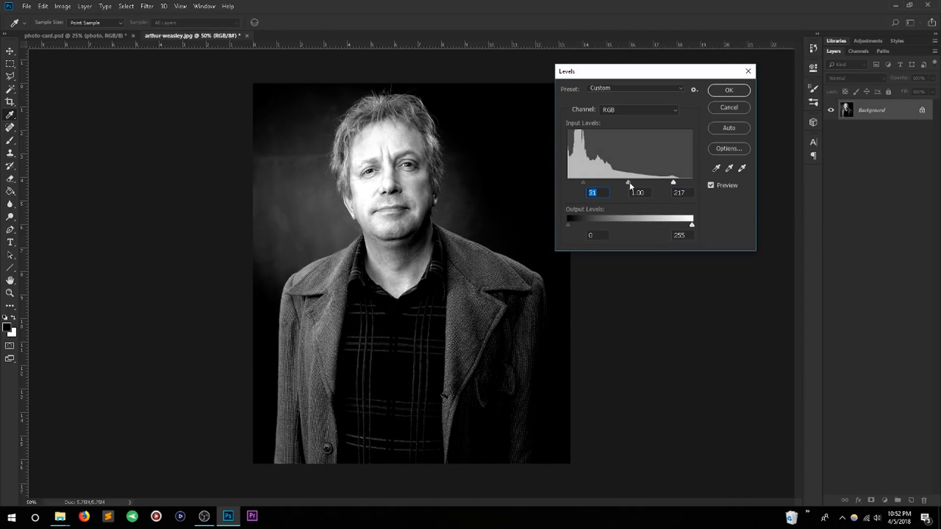
left_click_drag(630, 186, 609, 183)
key("Tab")
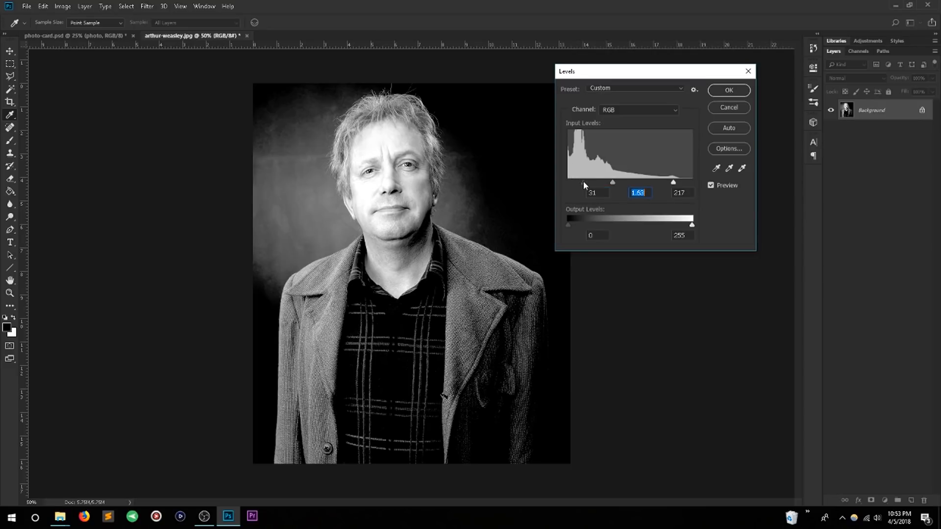
left_click_drag(584, 182, 590, 182)
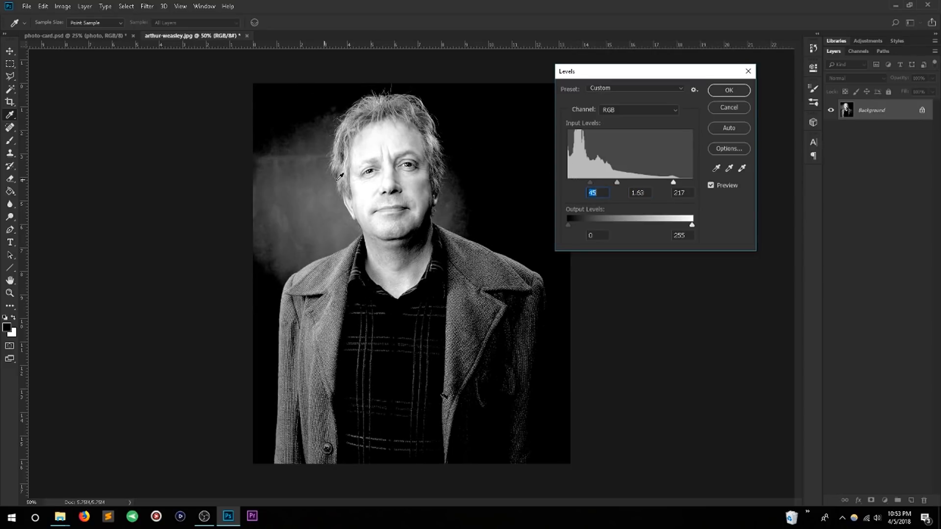
left_click(728, 90)
key("m")
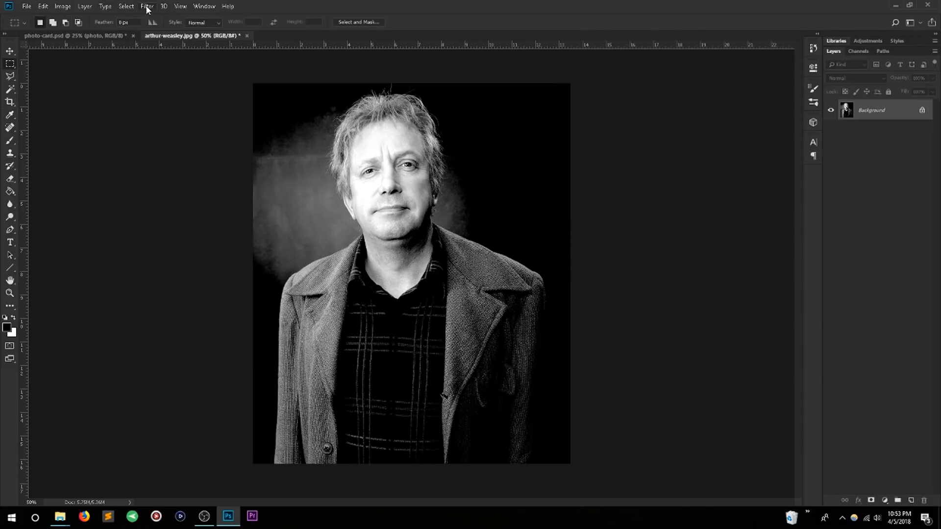
- Apply the Add Noise filter to the portrait with Uniform distribution and an increased amount for a grainy look
left_click(148, 7)
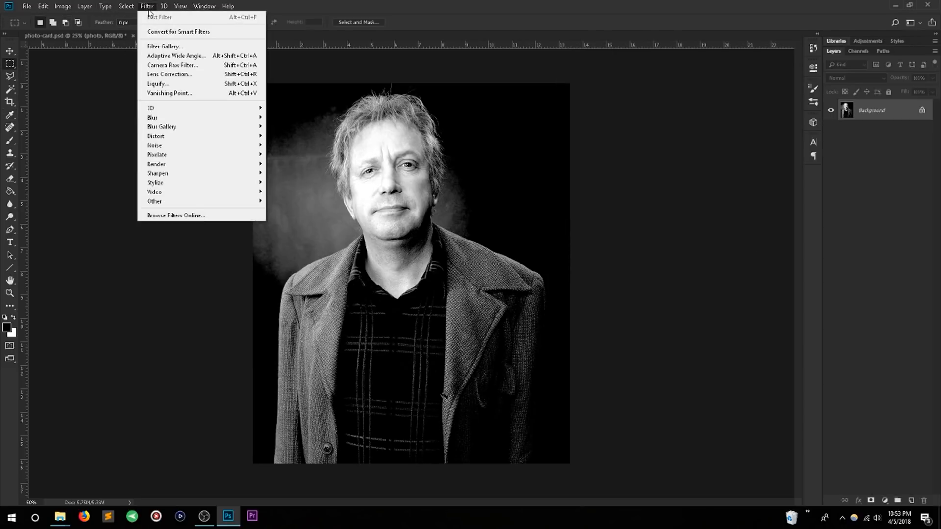
mouse_move(149, 146)
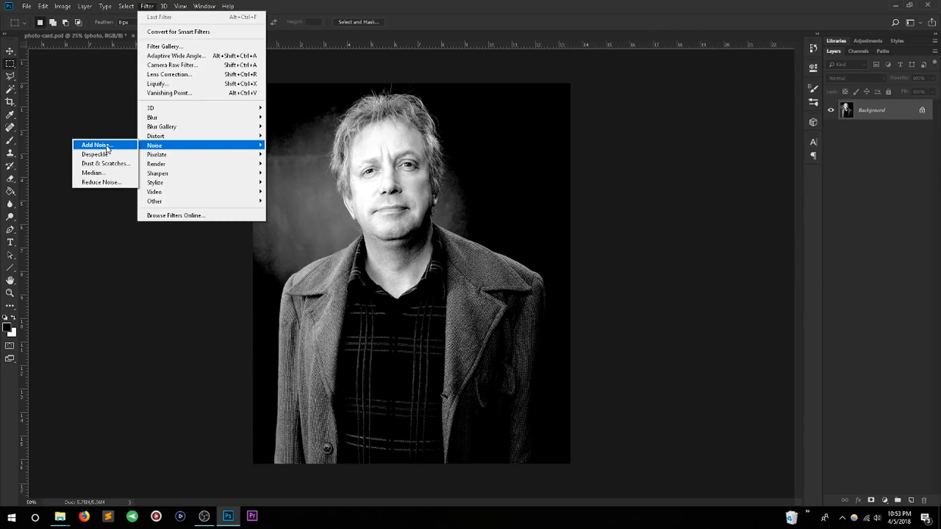
left_click(96, 146)
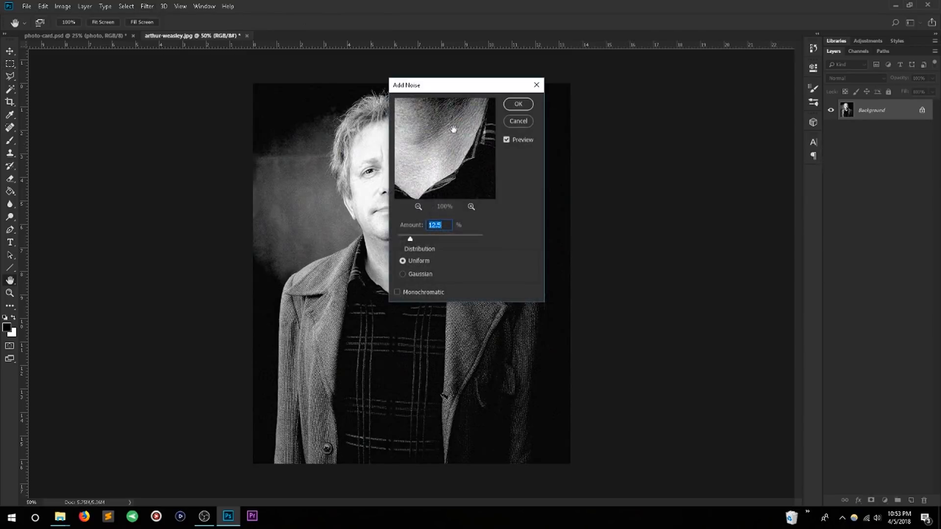
left_click_drag(442, 140, 458, 192)
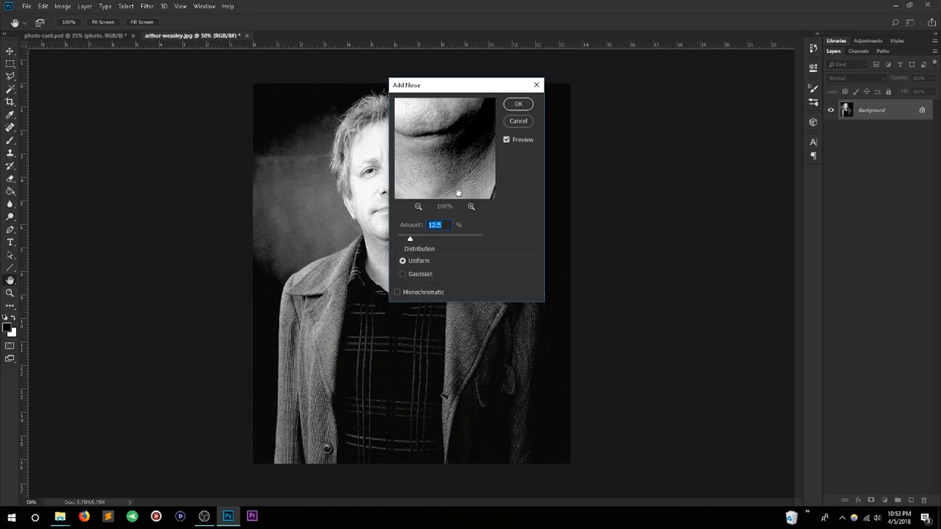
mouse_move(418, 114)
left_mouse_down()
mouse_move(456, 192)
mouse_move(436, 152)
mouse_move(447, 173)
left_mouse_up()
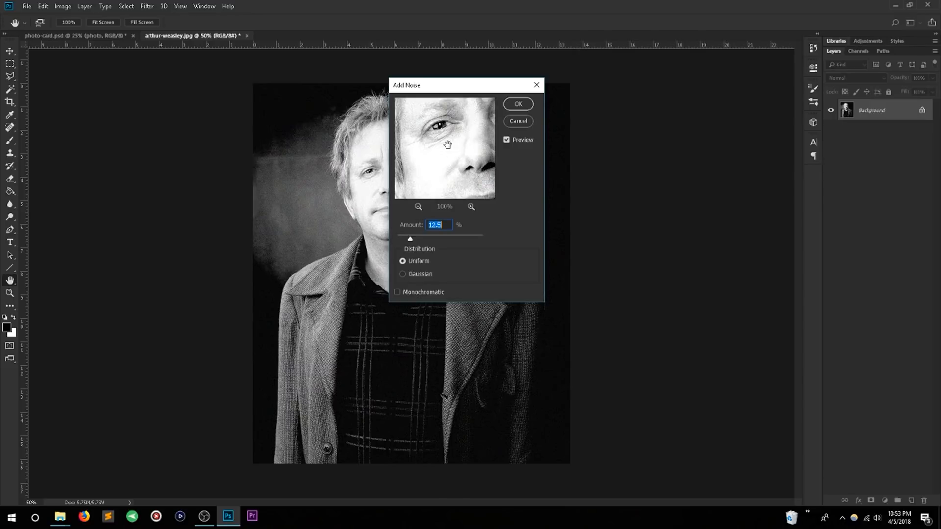
left_click_drag(410, 241, 421, 242)
left_click_drag(443, 84, 613, 110)
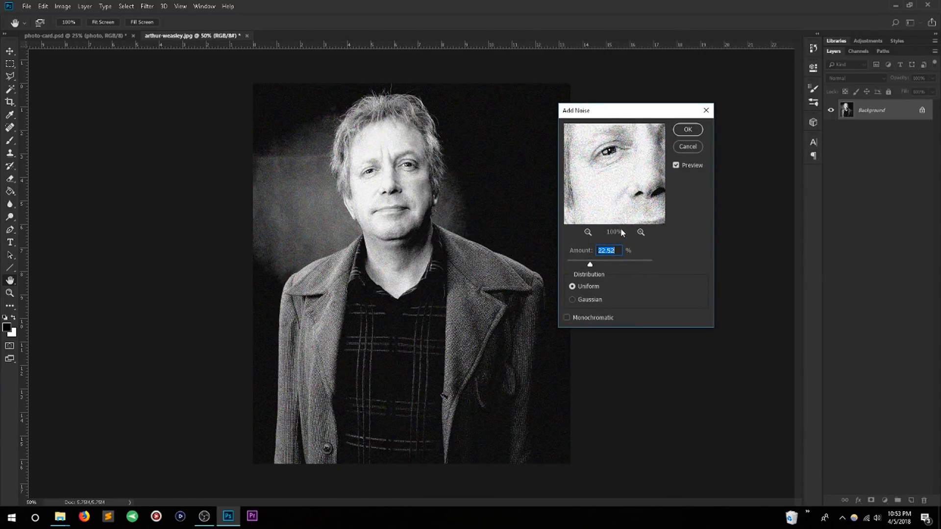
left_click_drag(590, 266, 598, 266)
left_click(688, 130)
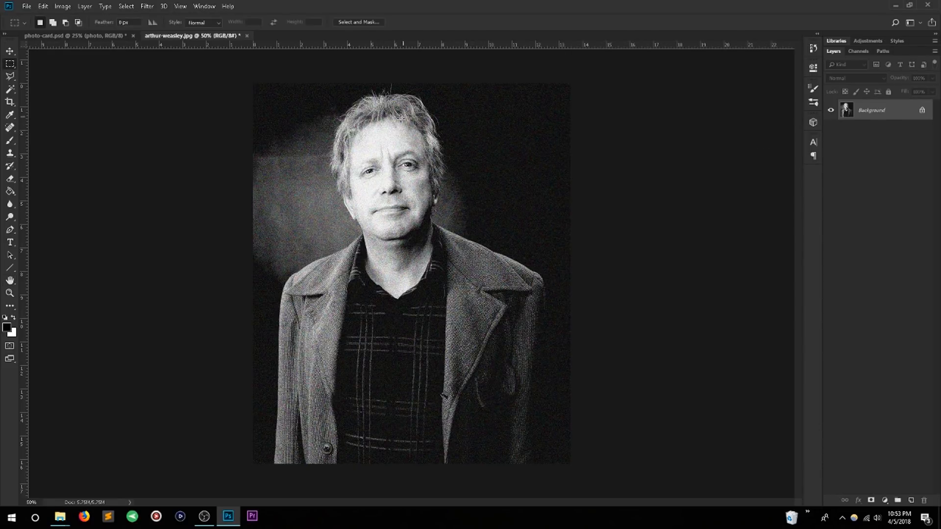
- Select the whole portrait with the Rectangular Marquee tool and copy it into photo-card.psd as a new layer
right_click(11, 65)
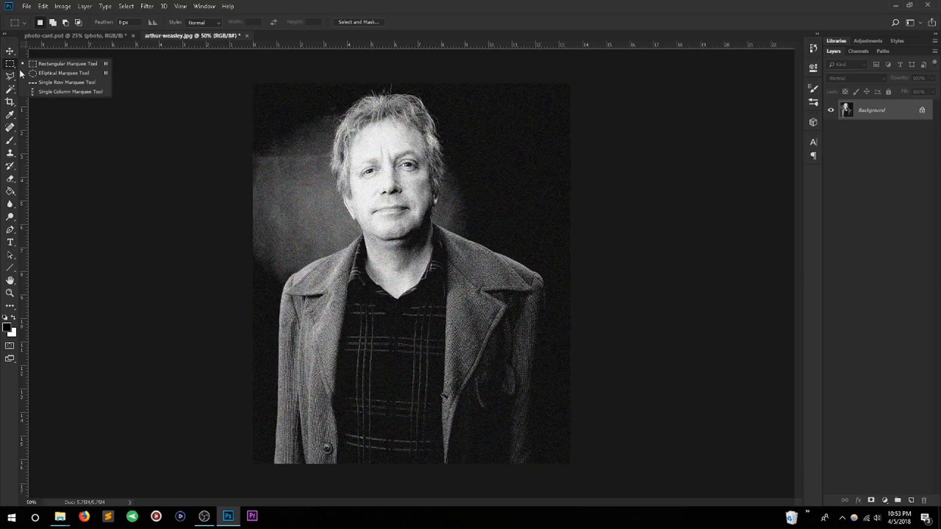
left_click(44, 65)
left_click_drag(245, 77, 631, 517)
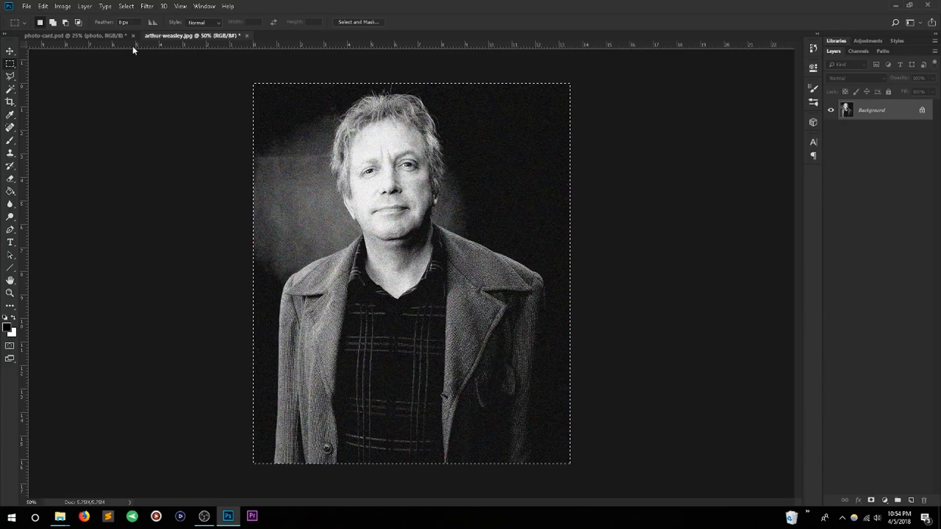
left_click(98, 38)
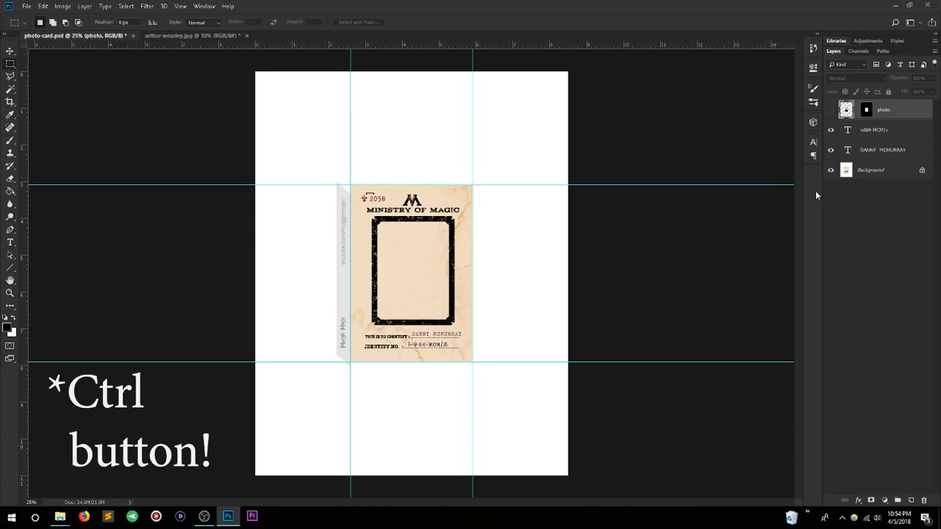
key("ctrl+v")
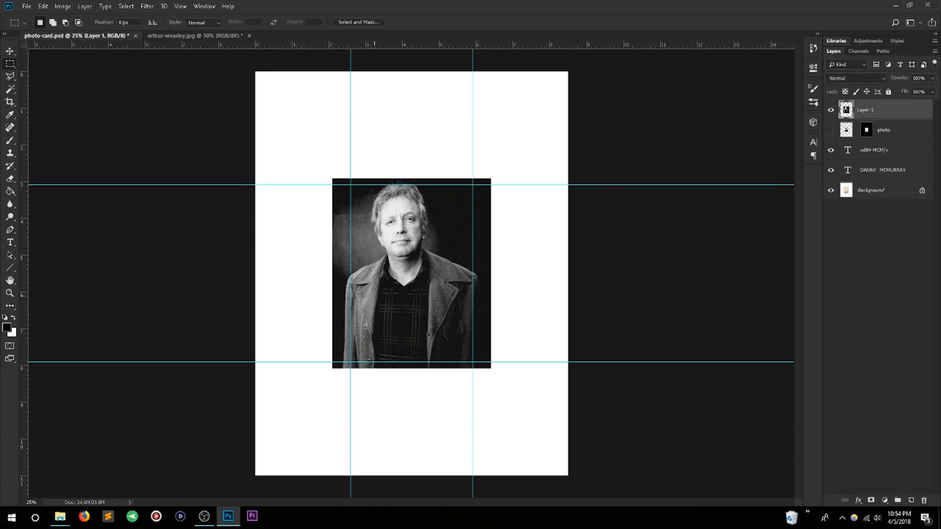
- Transfer the layer mask from the hidden photo layer to Layer 1 so it crops the new portrait to the card's frame
left_click(10, 52)
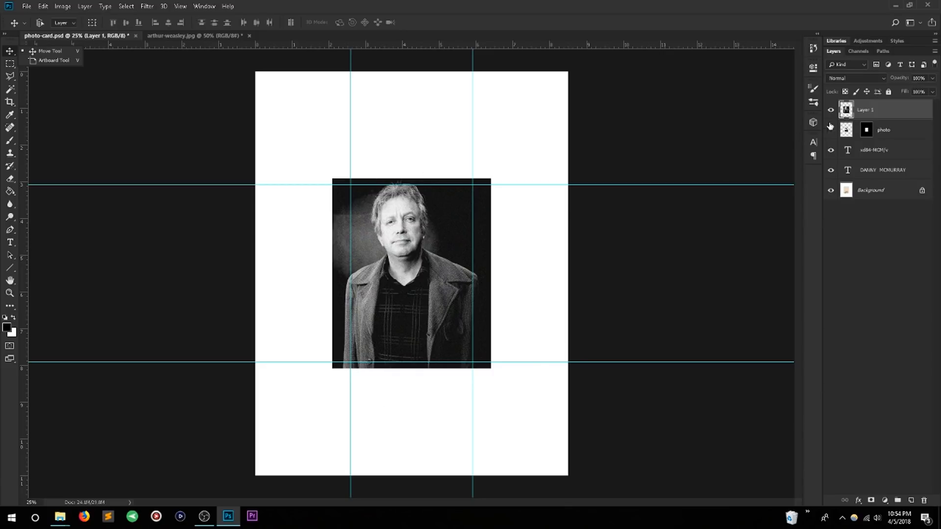
left_click(866, 133)
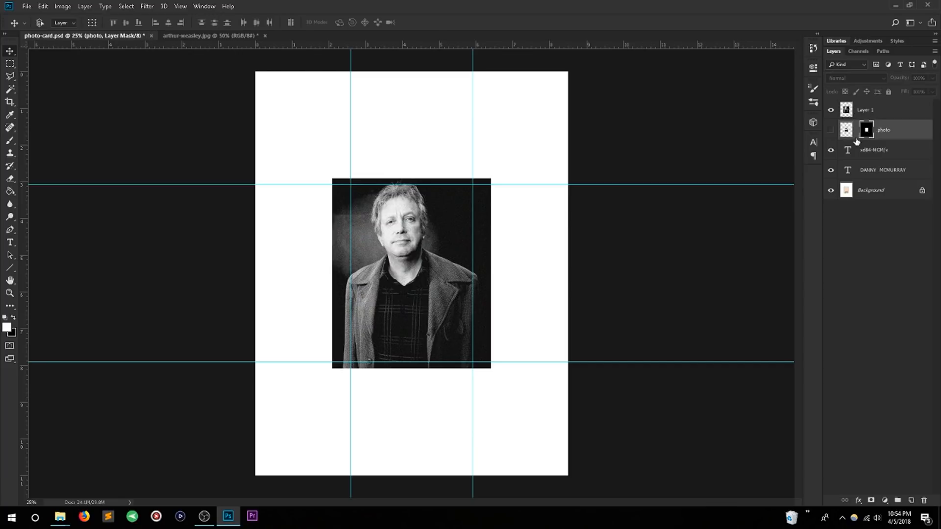
left_click_drag(869, 129, 870, 103)
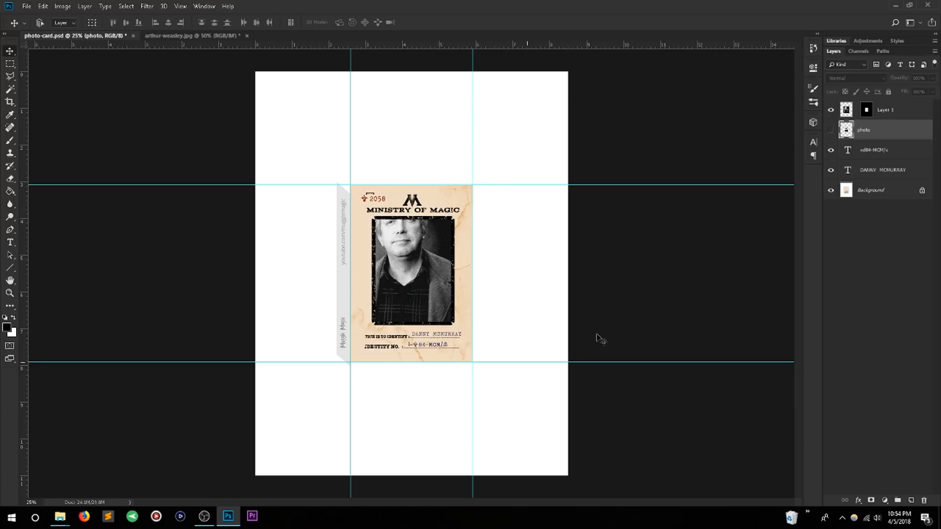
- Free-transform the portrait image on Layer 1, scaling it to about 68% and fitting the head and shoulders inside the card's photo frame
left_click(866, 112)
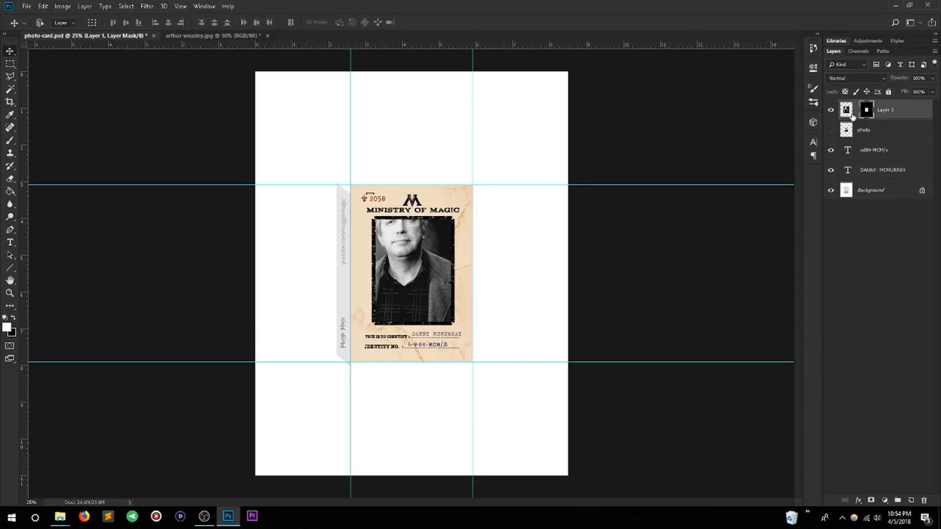
left_click(853, 116)
left_click(869, 112)
left_click(844, 112)
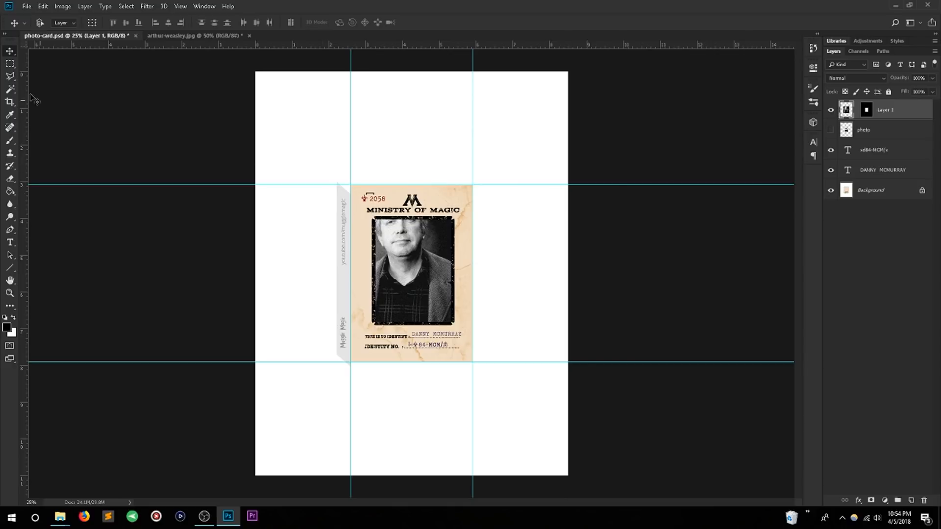
key("ctrl")
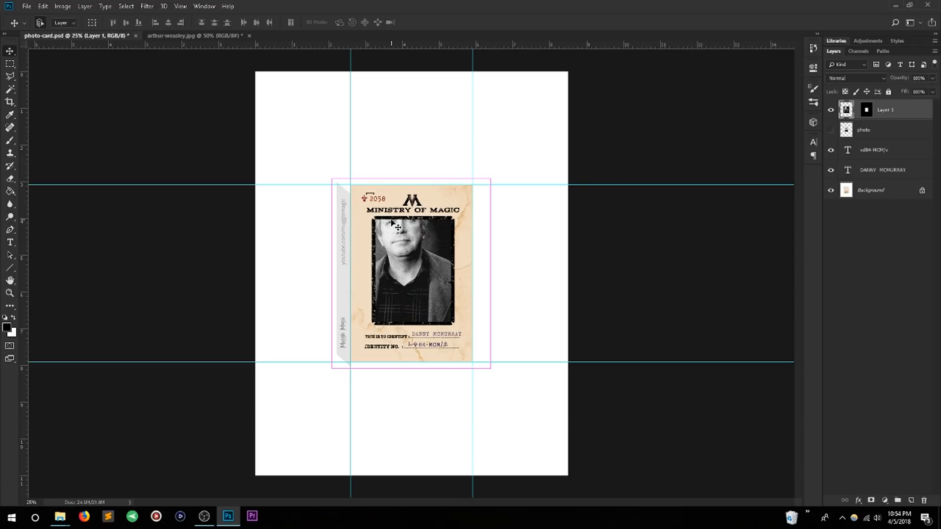
key("ctrl+t")
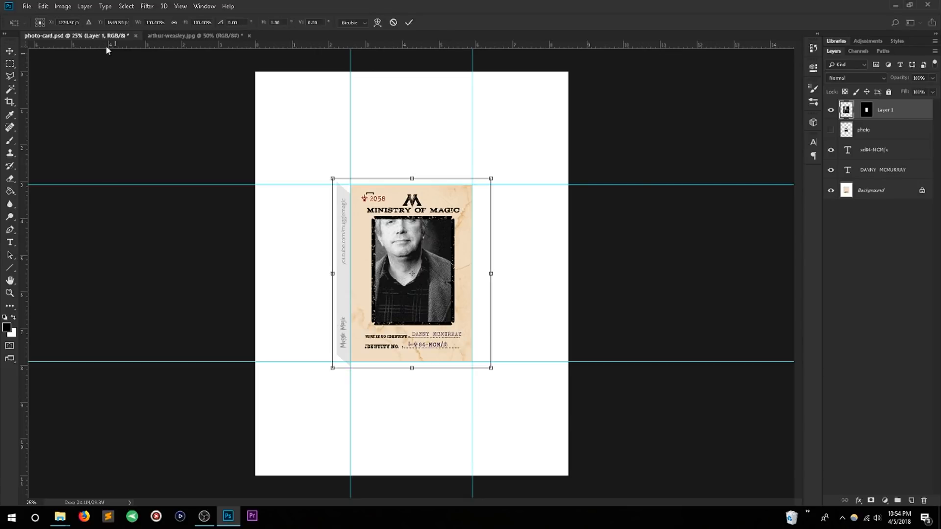
left_click(43, 6)
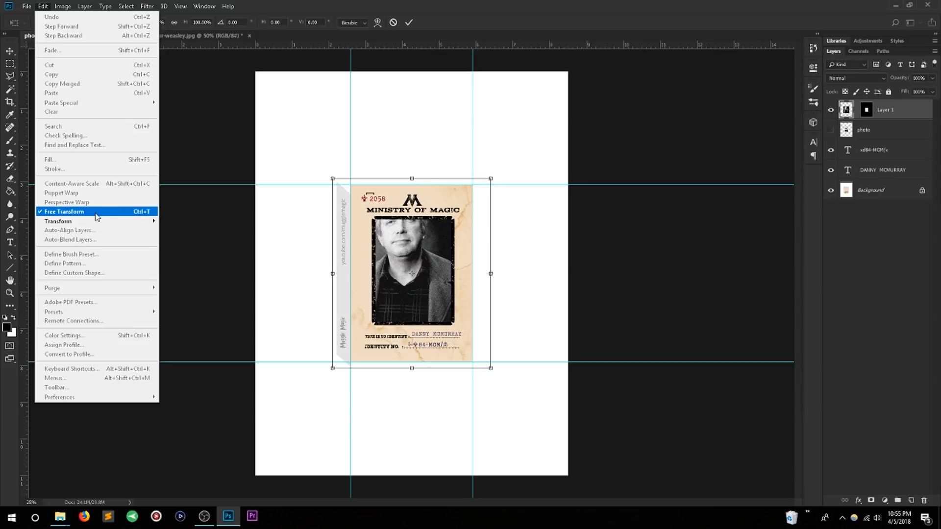
left_click(507, 5)
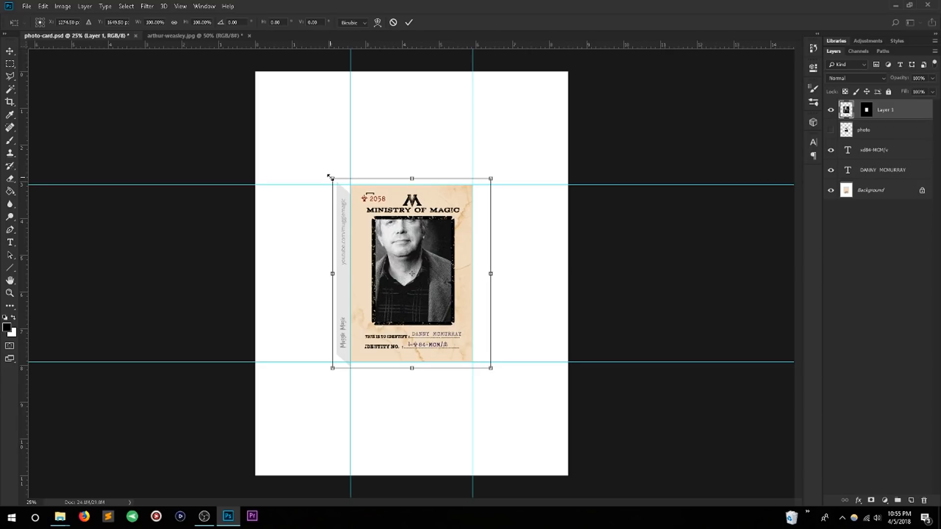
mouse_move(330, 176)
left_mouse_down()
mouse_move(330, 290)
mouse_move(322, 229)
mouse_move(331, 248)
mouse_move(330, 226)
mouse_move(332, 233)
mouse_move(308, 155)
mouse_move(344, 244)
mouse_move(315, 171)
left_mouse_up()
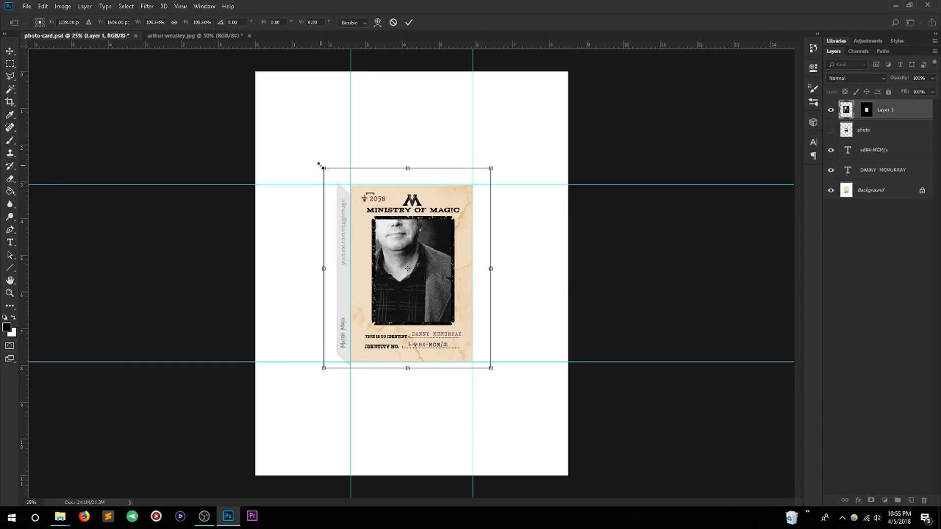
left_click_drag(319, 165, 329, 240)
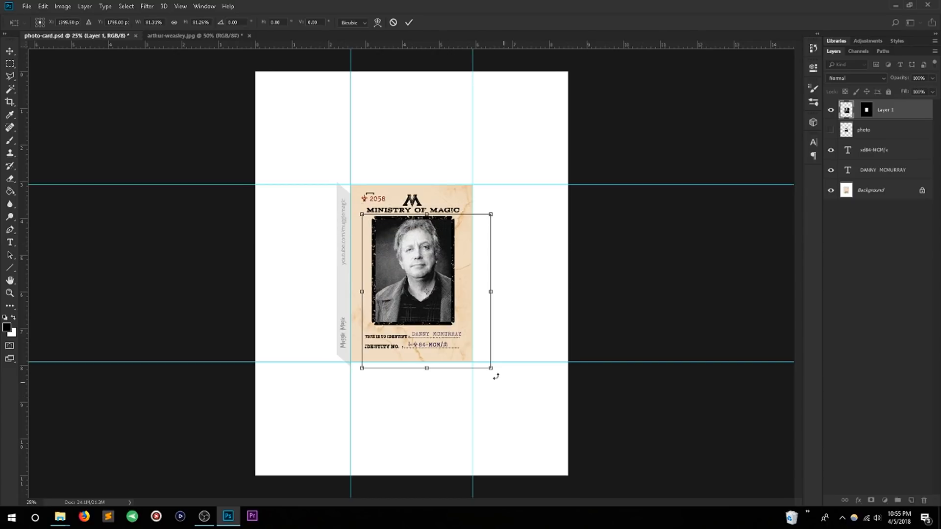
left_click_drag(491, 368, 470, 343)
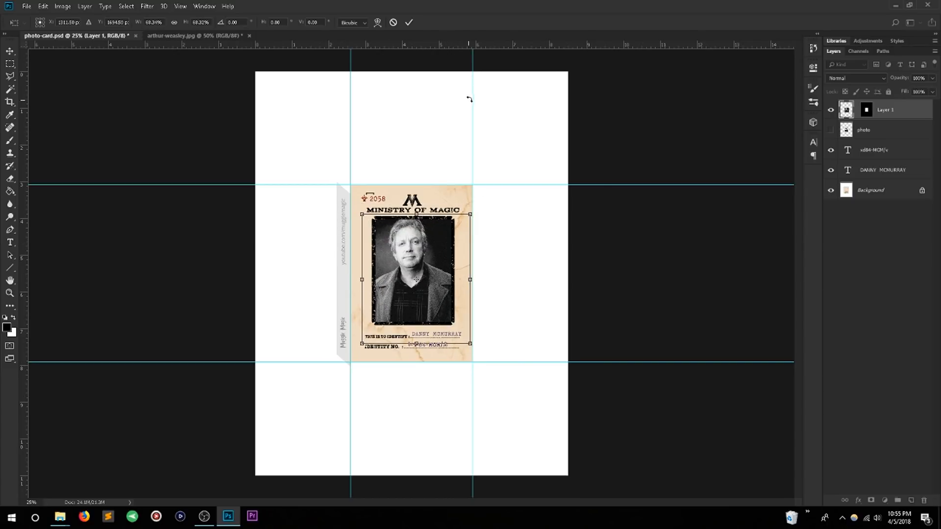
left_click(409, 23)
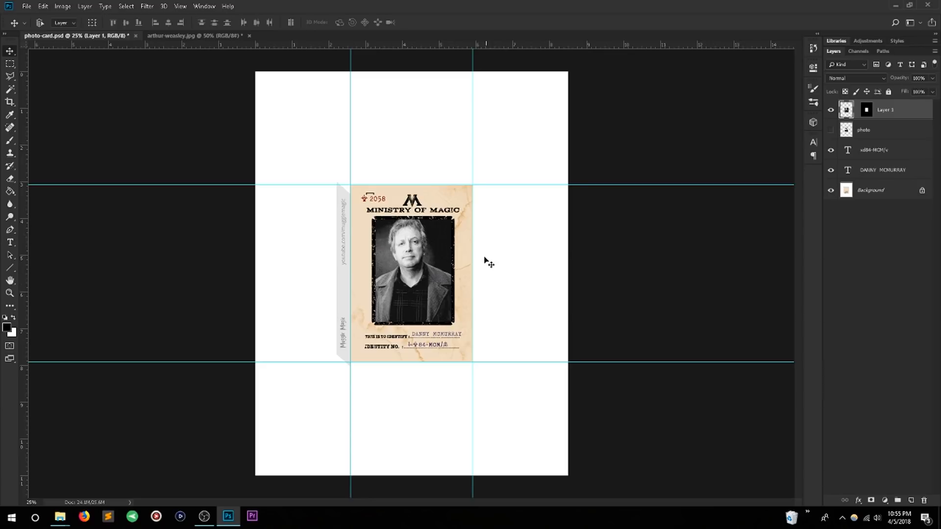
- Replace the name on the card's "This is to identify" line with ARTHUR WEASLEY
left_click(10, 242)
left_click_drag(411, 333, 463, 336)
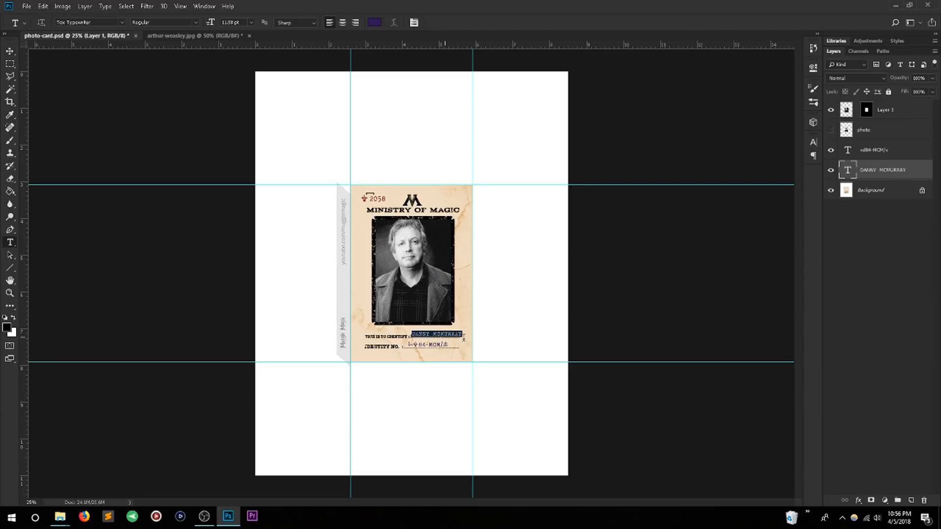
type("ARTHUR WEASLEY")
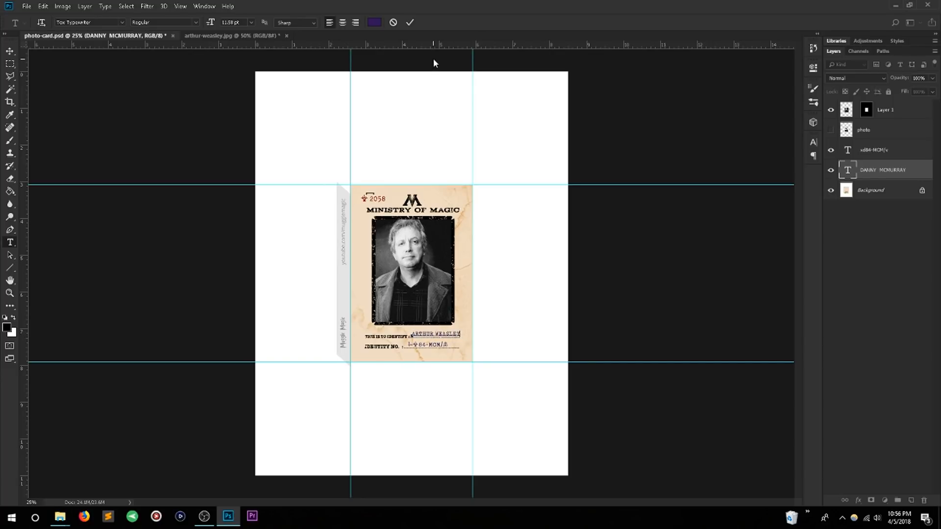
left_click(410, 22)
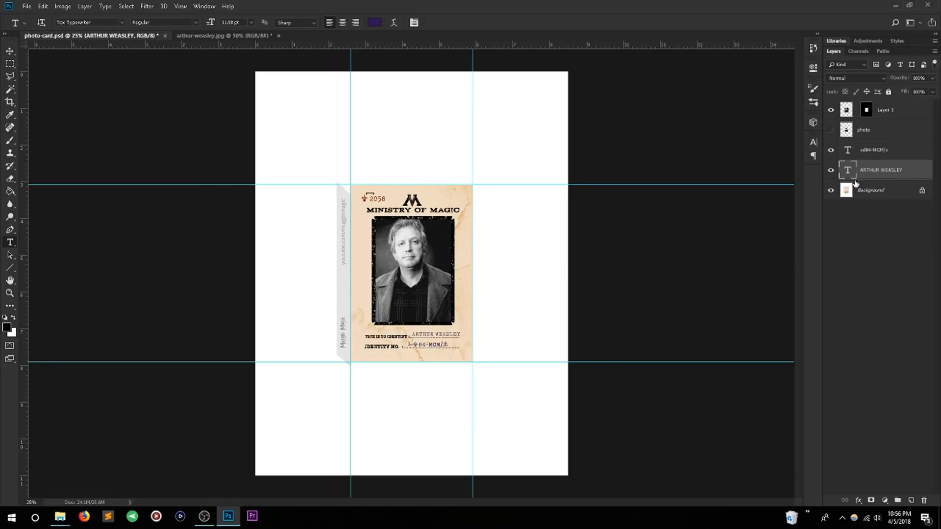
- Place ministry-certified-stamp.png from the stamps folder onto the card, overlapping the photo's left edge
mouse_move(60, 516)
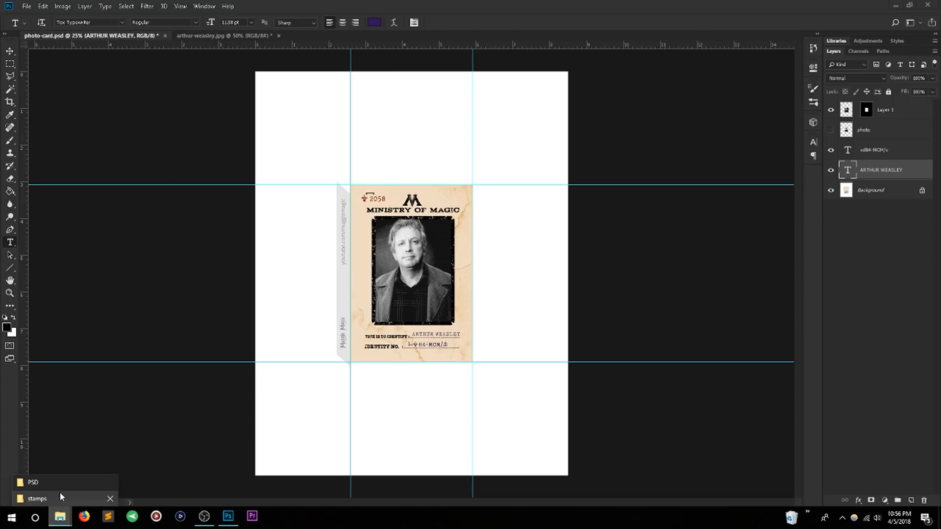
left_click(52, 499)
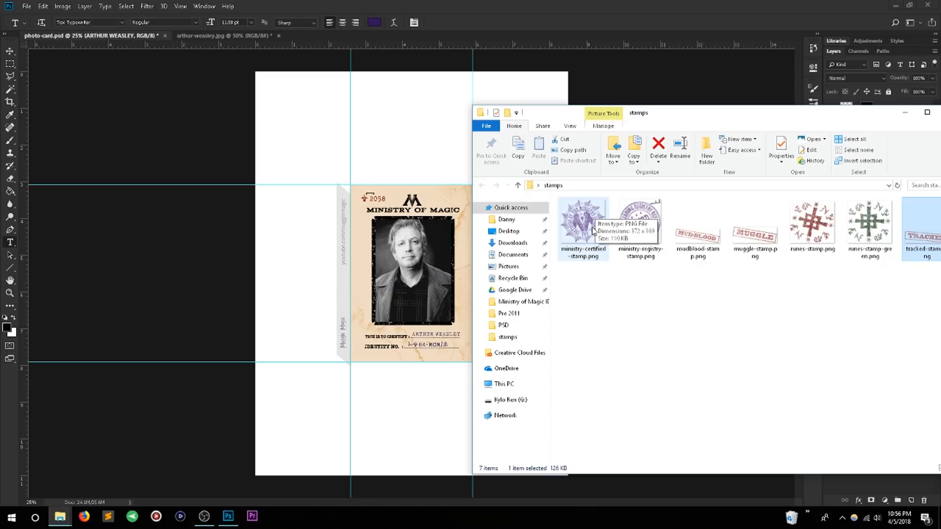
left_click_drag(592, 227, 380, 280)
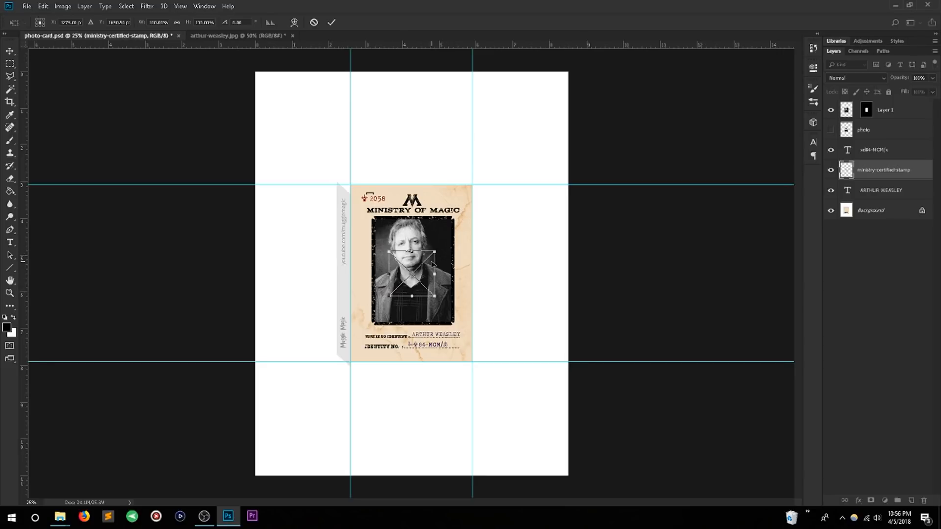
left_click_drag(425, 263, 385, 256)
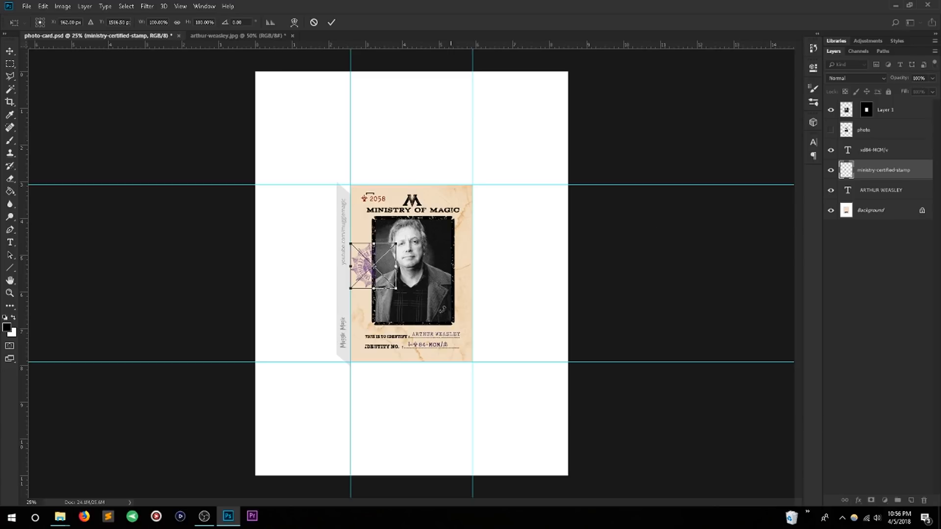
left_click(332, 22)
- Bring the ministry-certified-stamp layer to the top of the layer stack and move the stamp over the photo's lower-right corner
key("t")
left_click_drag(887, 170, 886, 101)
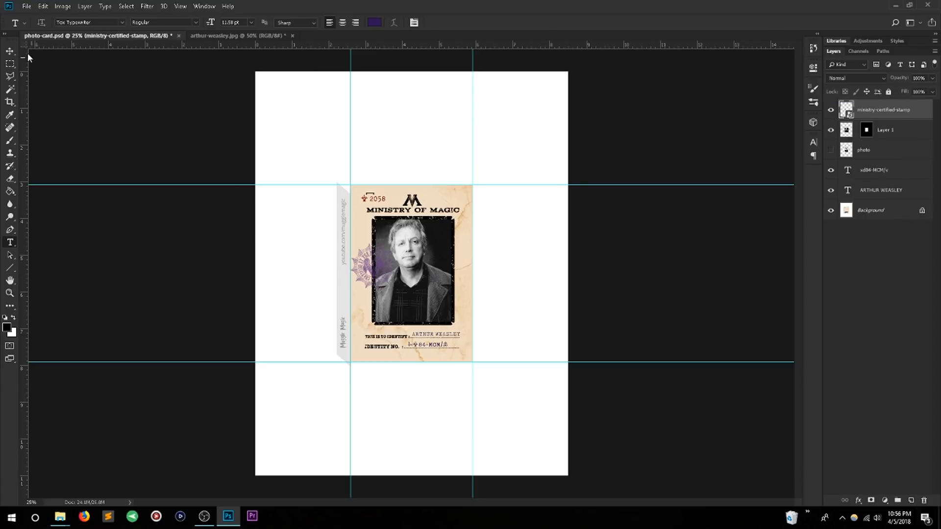
left_click(10, 51)
left_click_drag(382, 276, 441, 324)
- Place runes-stamp-green.png from the stamps folder over the photo's lower-left edge, rotated about -22 degrees
left_click(59, 516)
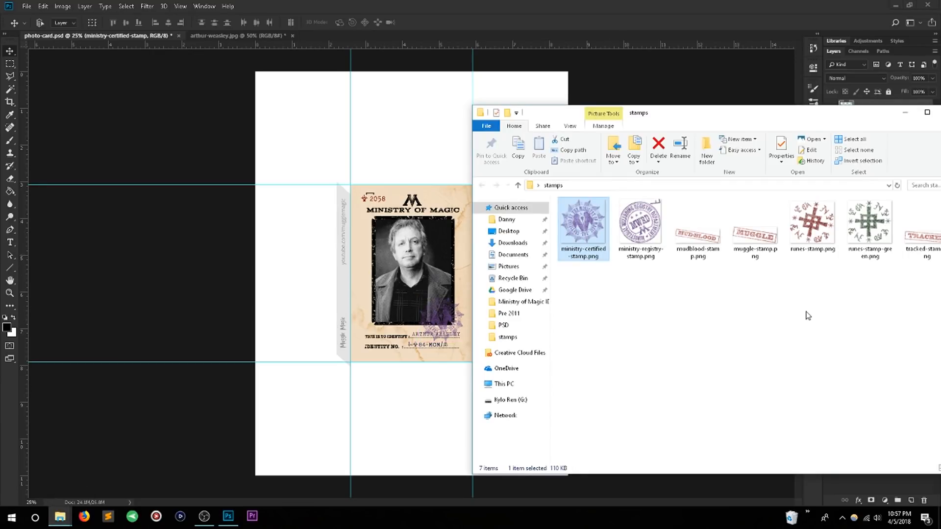
left_click_drag(880, 225, 382, 304)
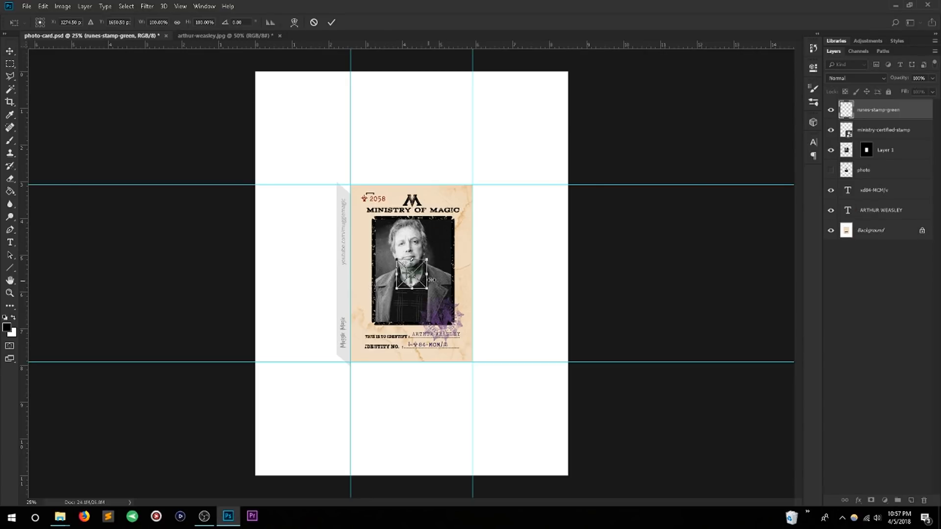
left_click_drag(411, 260, 386, 298)
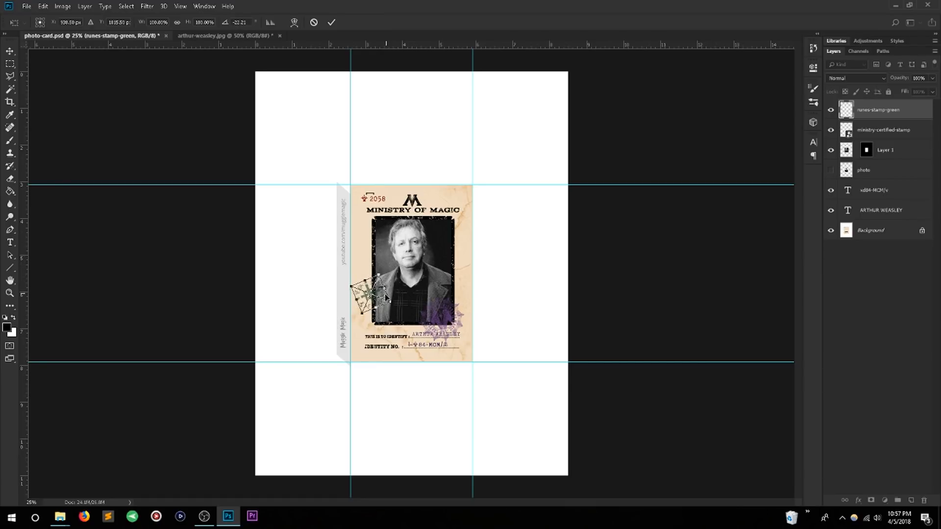
left_click(331, 22)
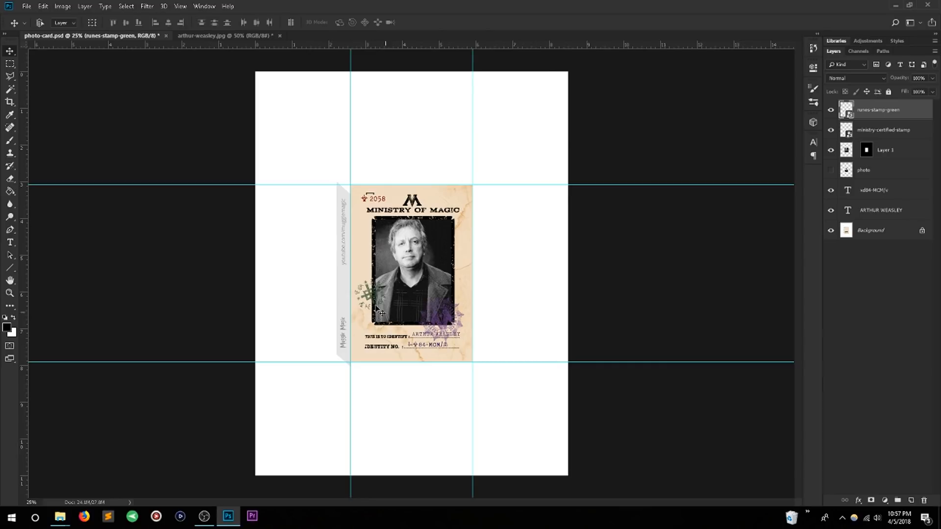
left_click(10, 64)
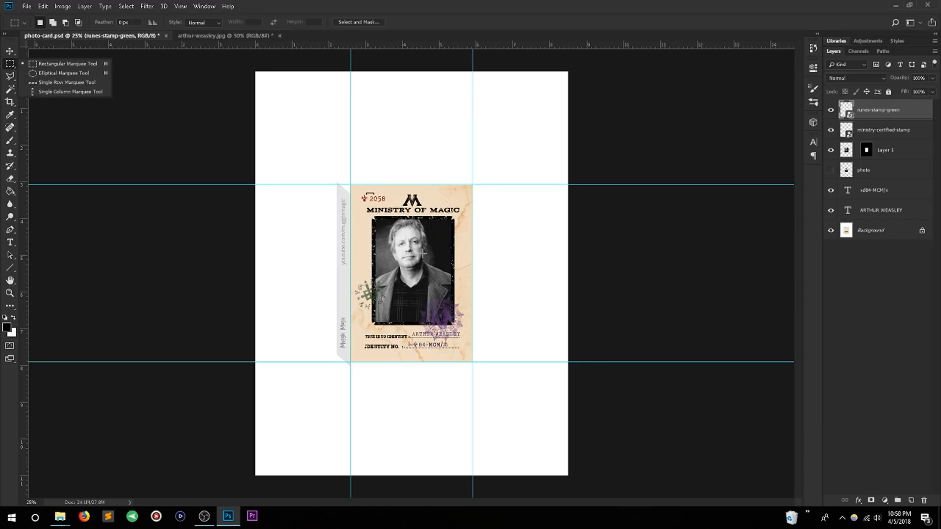
left_click(403, 219)
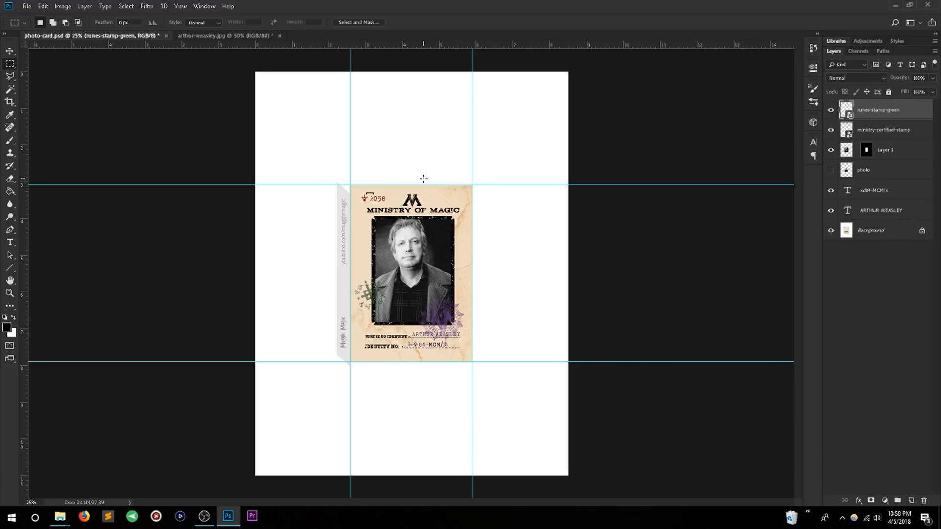
- Start saving the card under a new location, creating a folder named templates inside the PSD folder and opening it
left_click(27, 7)
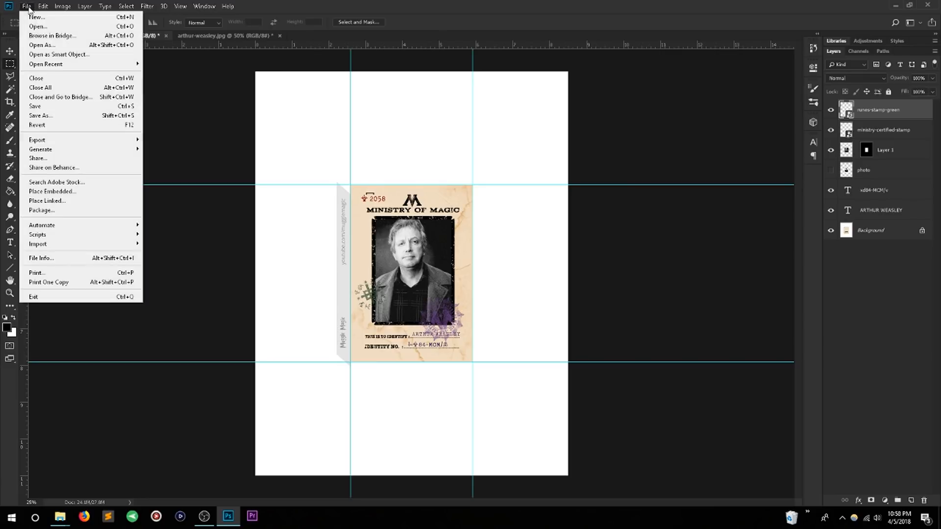
left_click(60, 119)
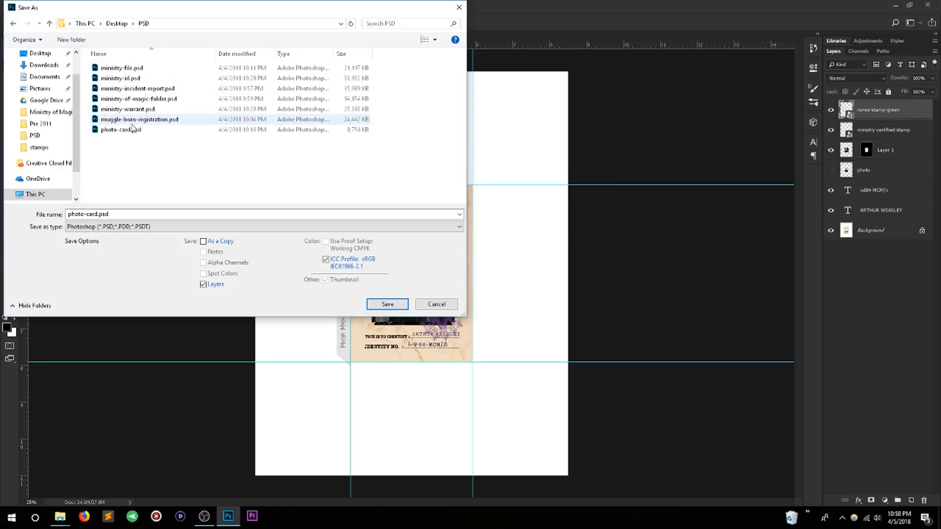
left_click(74, 46)
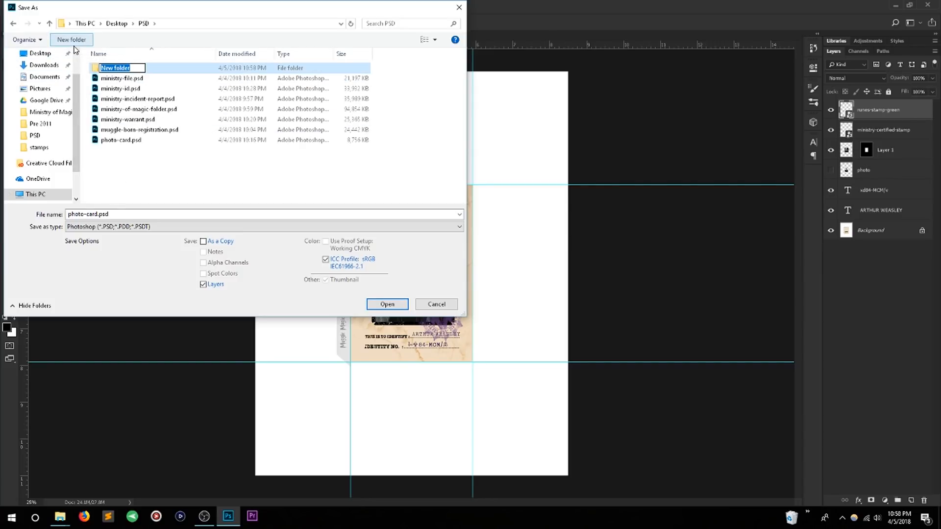
type("template")
key("Return")
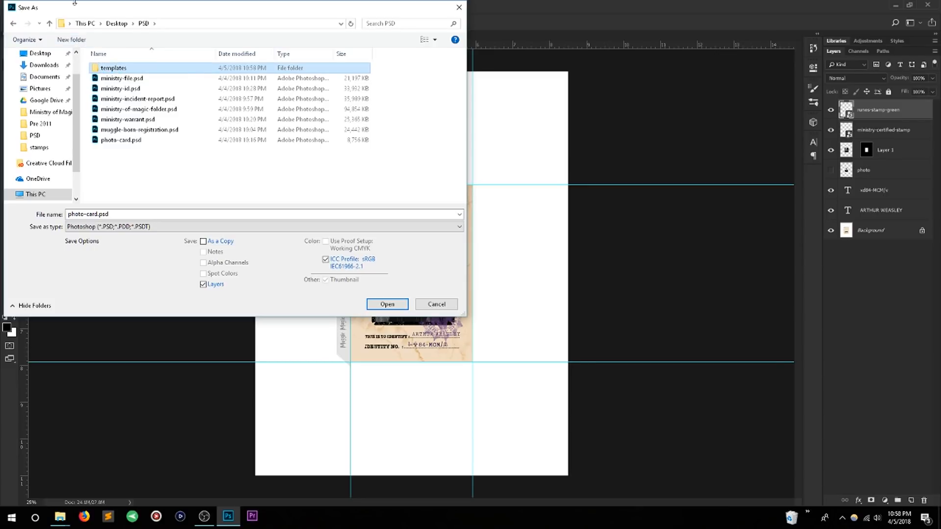
double_click(149, 69)
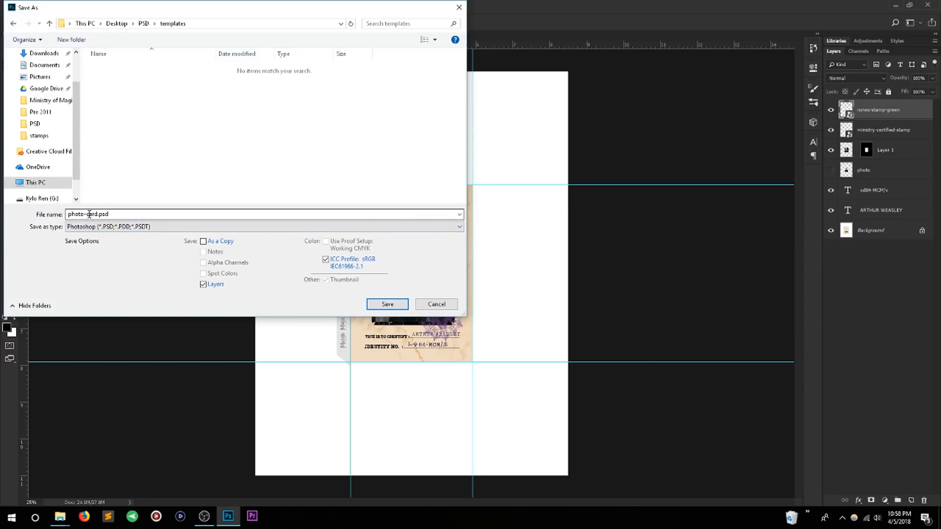
- Choose JPEG as the file format for saving photo-card
left_click(111, 228)
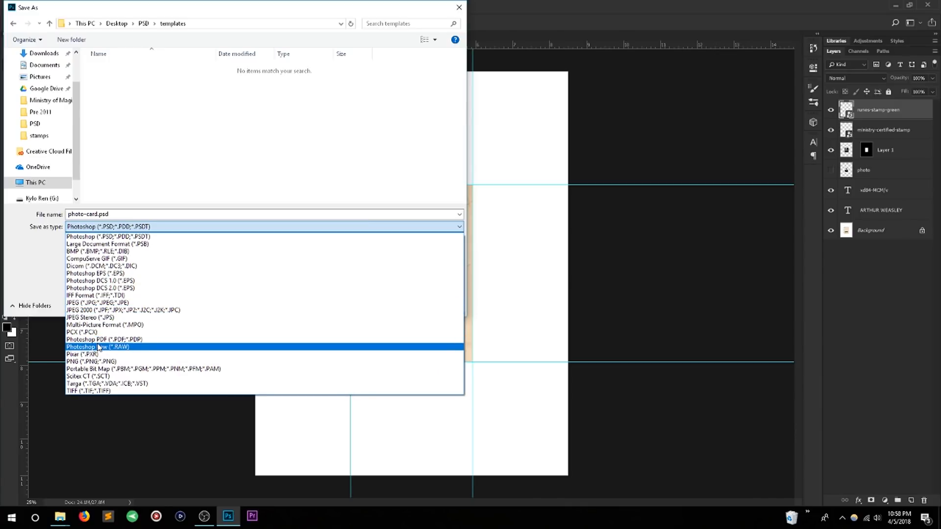
left_click(128, 302)
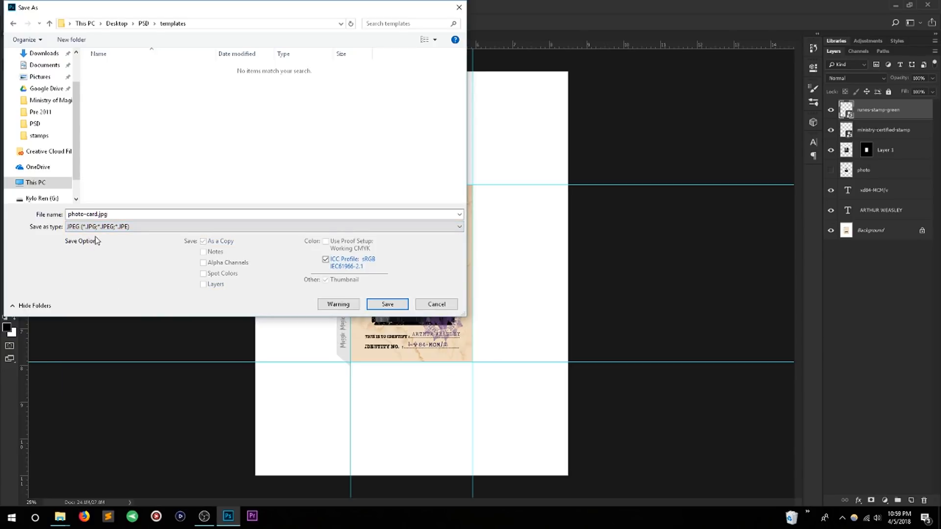